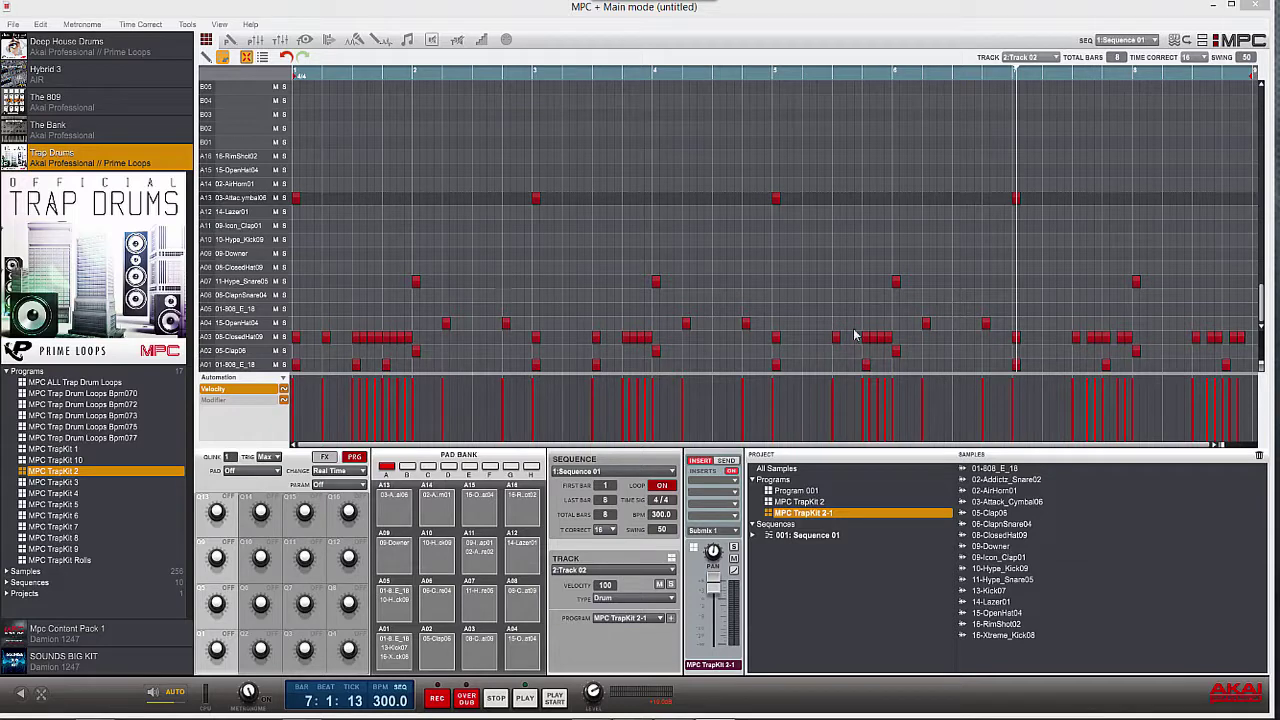
Check the duplication options for the MPC TrapKit 2 program, then show the track mixer
click(805, 503)
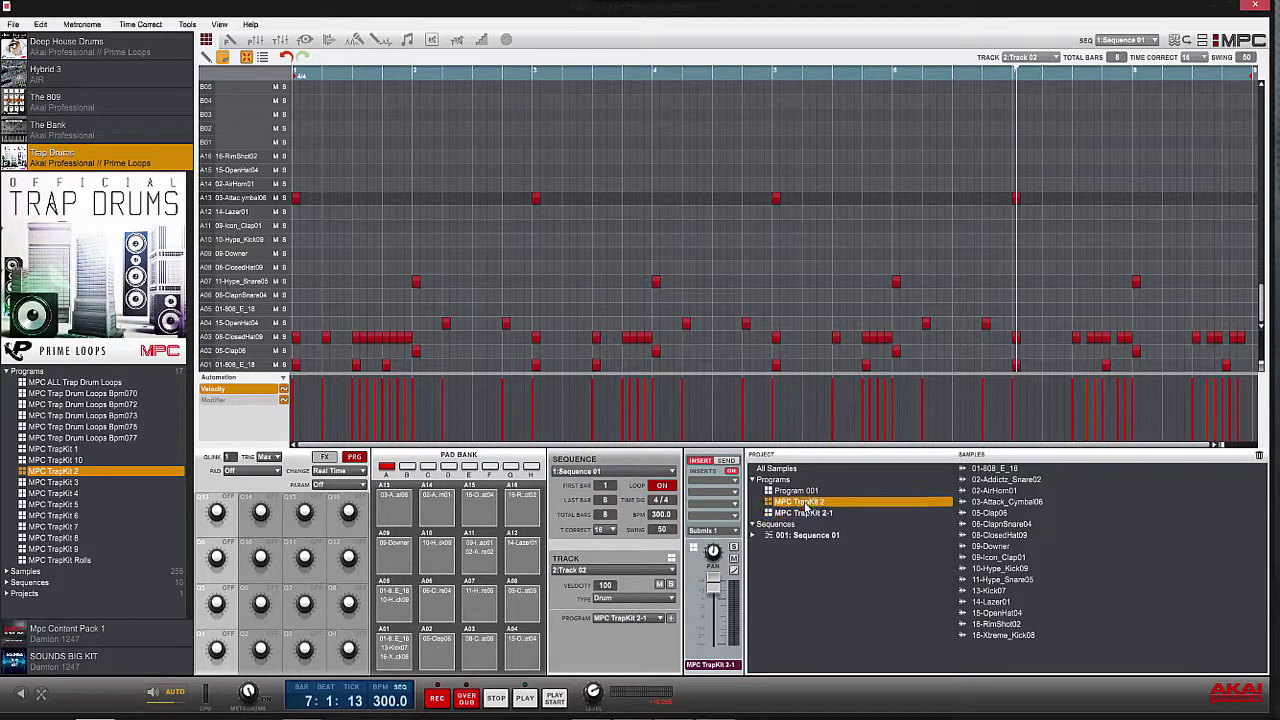
right_click(805, 506)
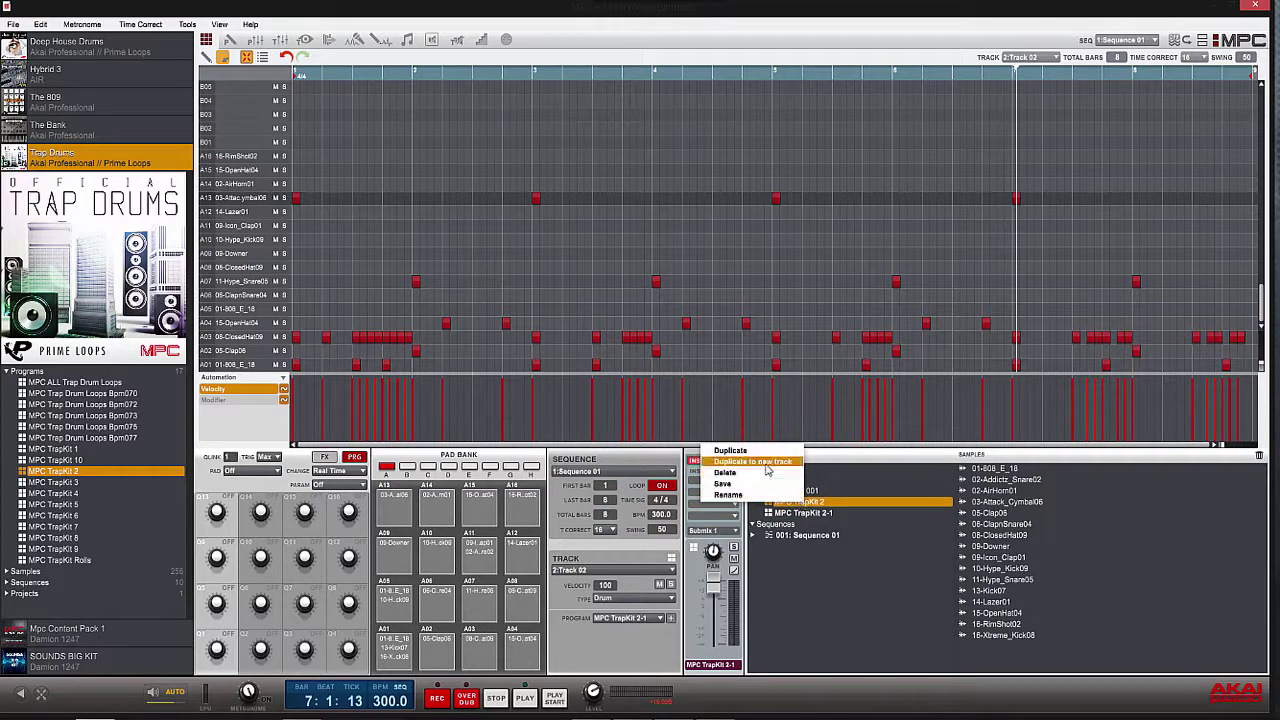
click(804, 514)
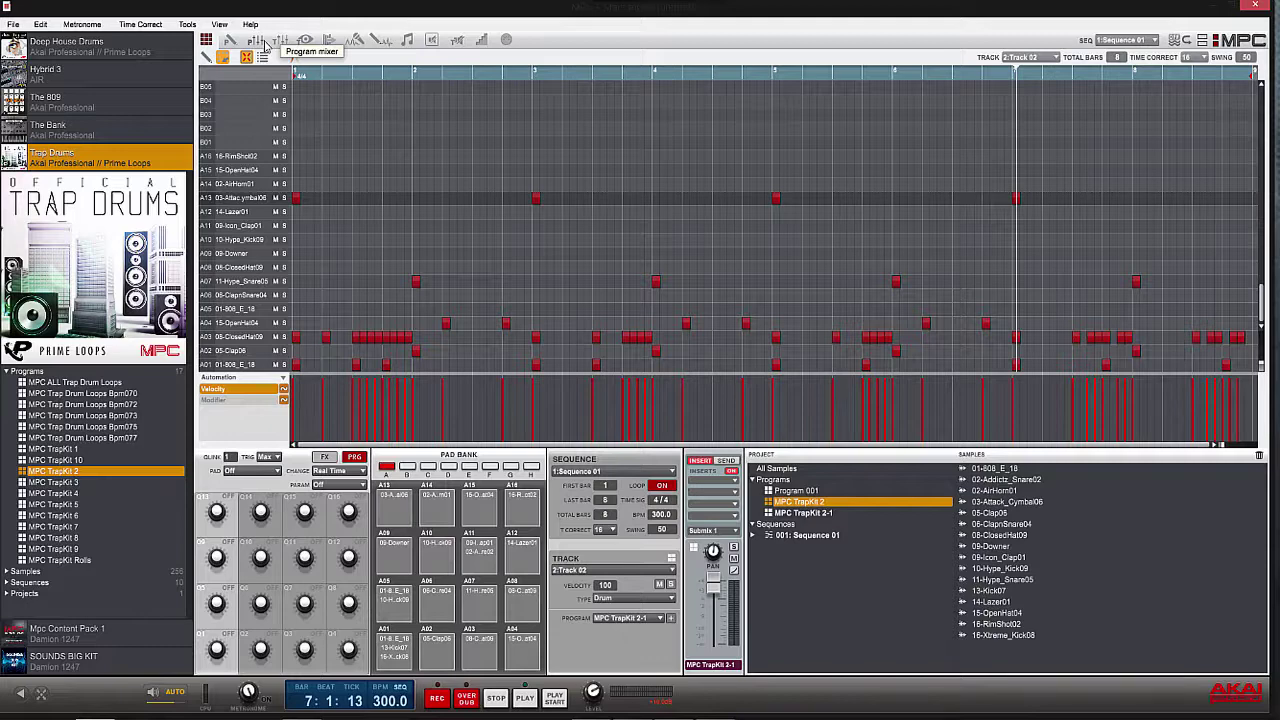
click(265, 44)
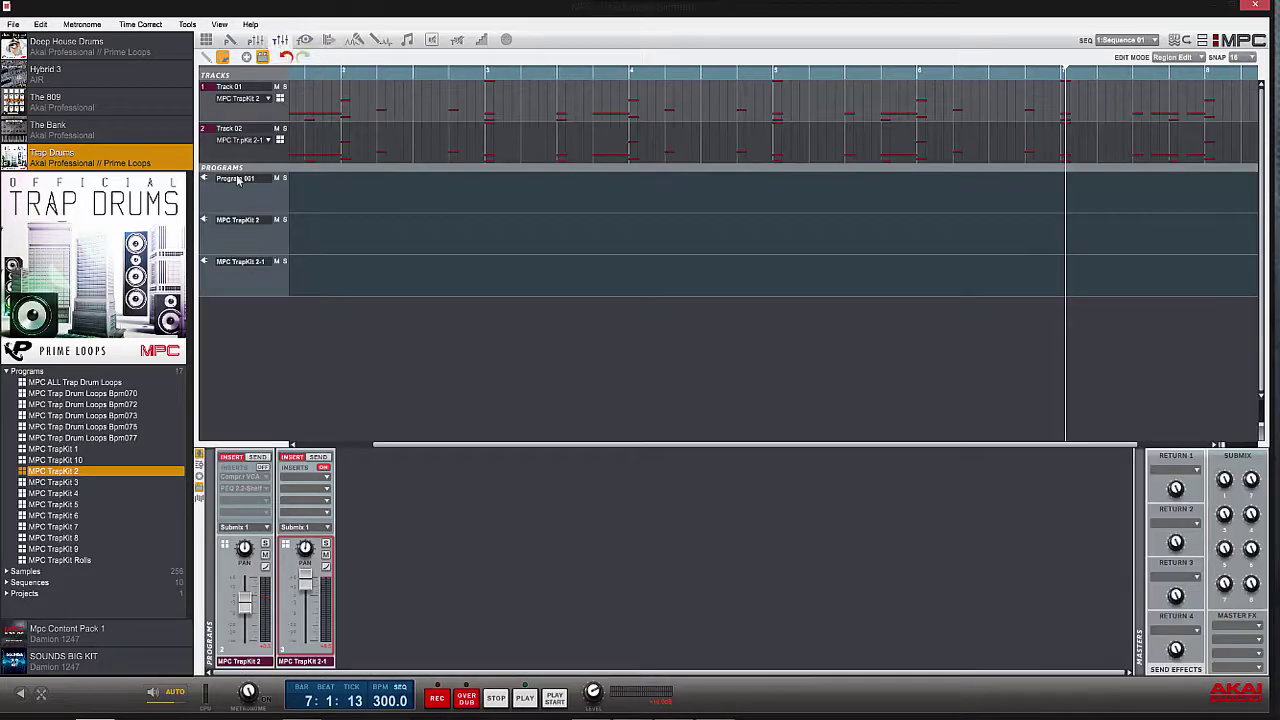
Enable the inserts on MPC TrapKit 2 and open its VCA compressor and two-band EQ settings
click(263, 469)
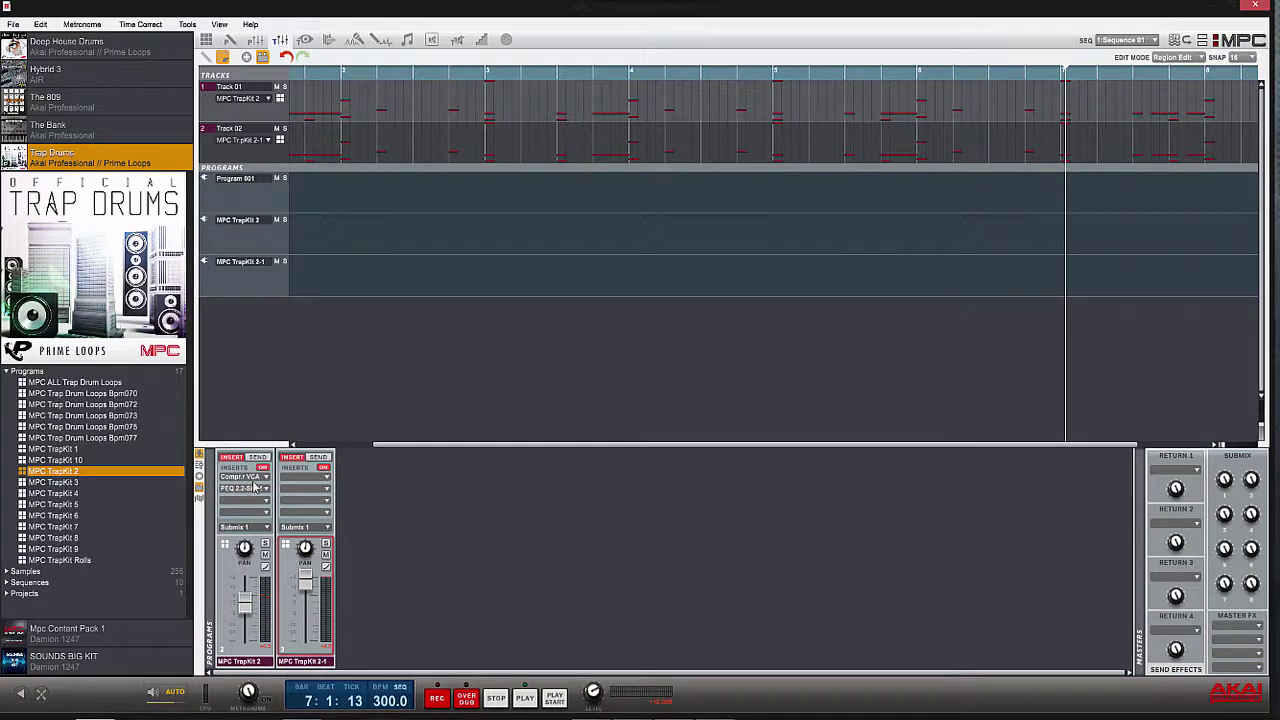
double_click(254, 478)
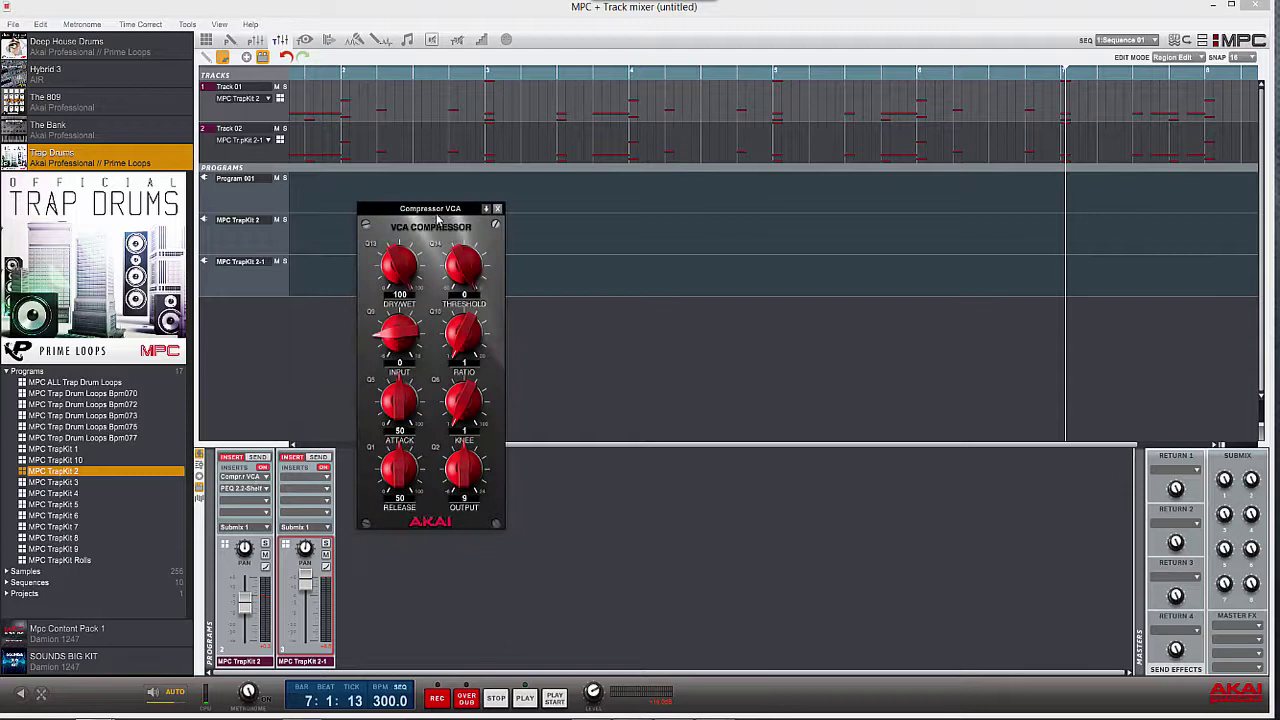
drag(429, 219, 544, 230)
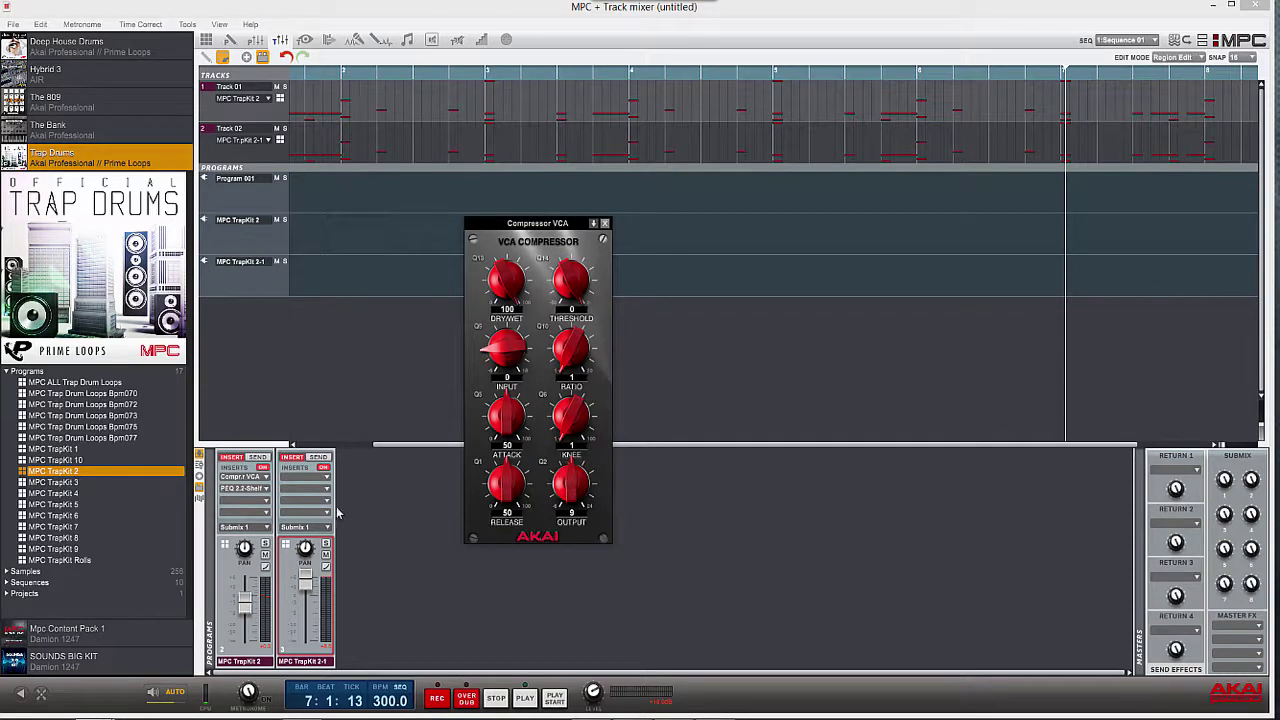
double_click(248, 487)
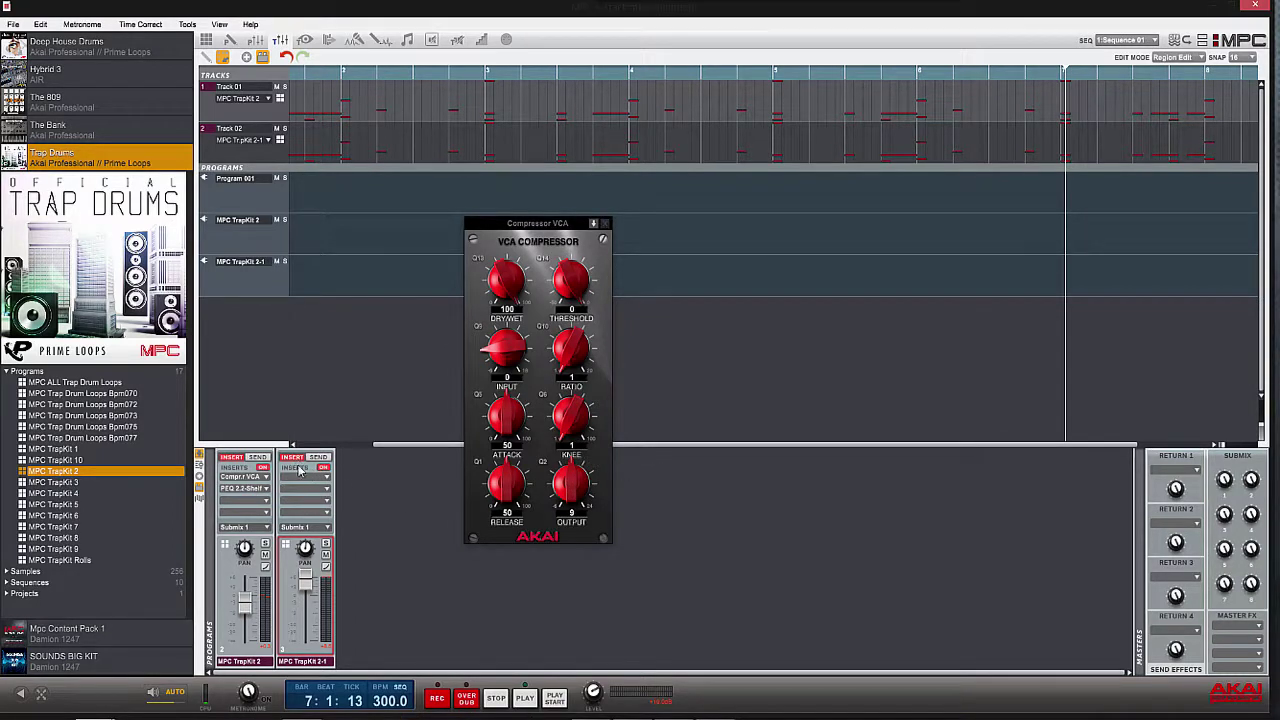
click(241, 490)
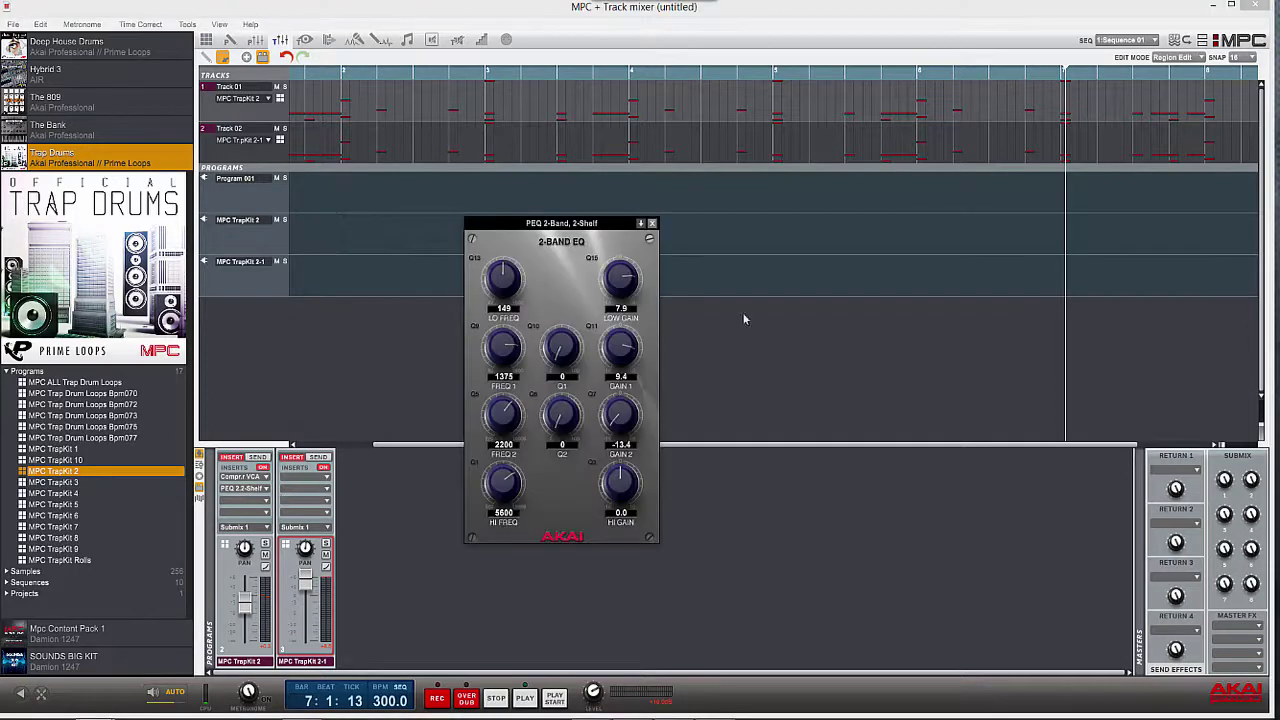
drag(614, 229, 689, 229)
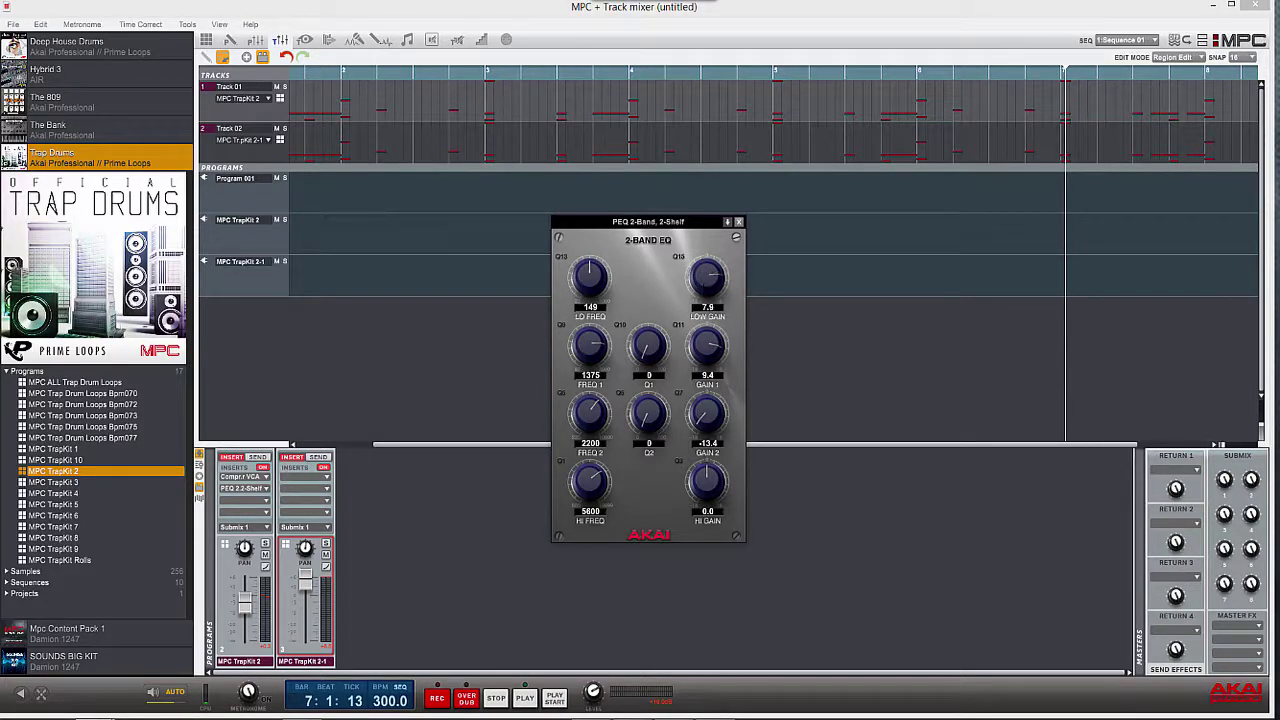
With MPC TrapKit 2's inserts bypassed, lower MPC TrapKit 2-1's fader level with the other channel's and audition the sequence from the start
click(264, 468)
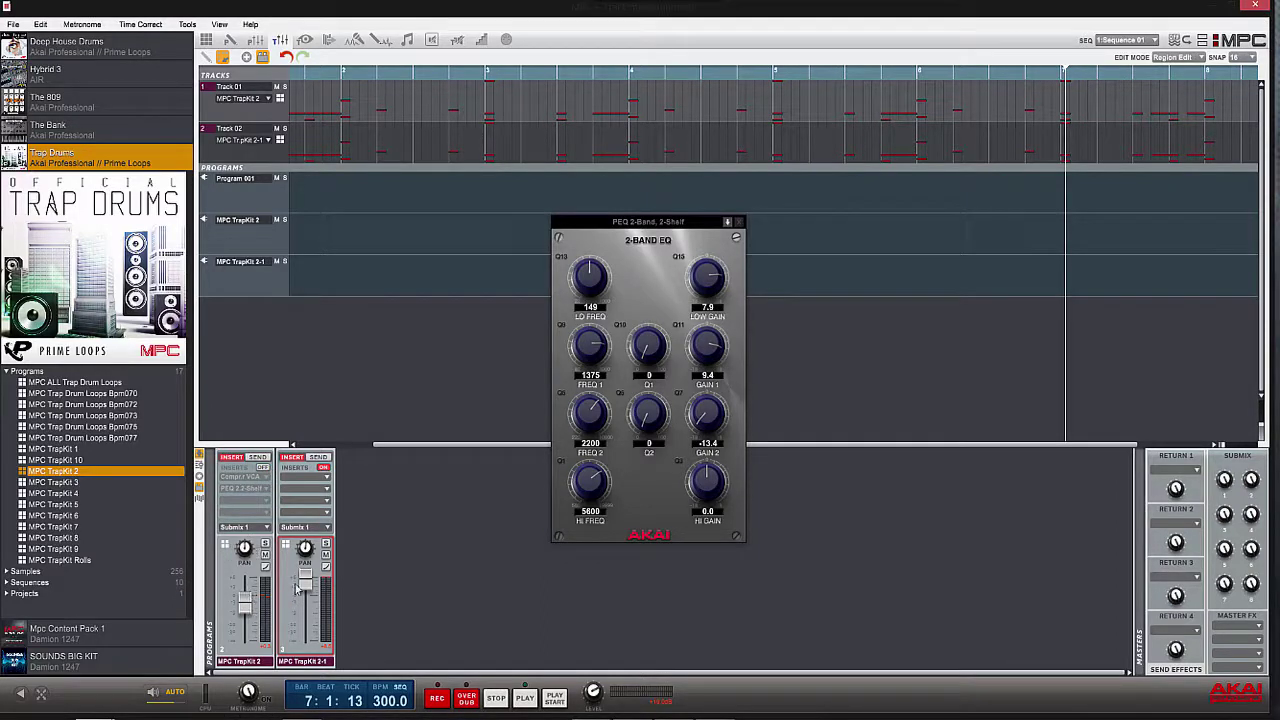
drag(304, 582, 305, 606)
click(556, 697)
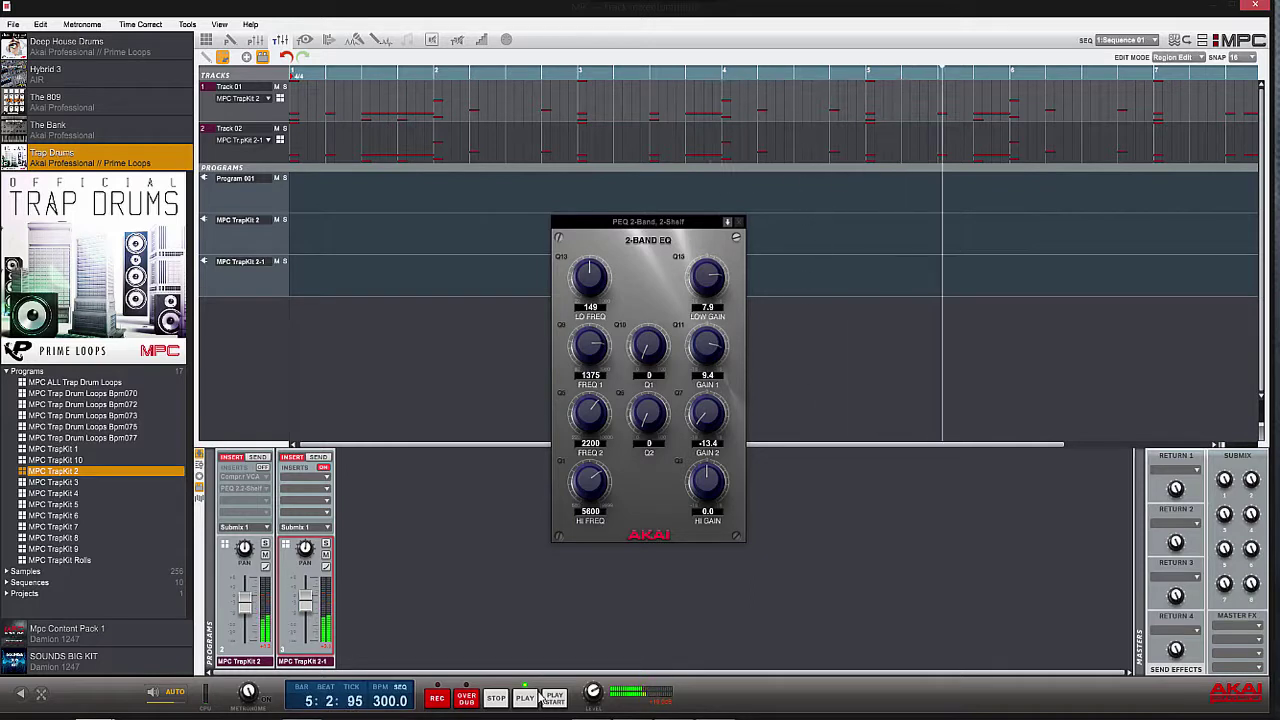
key(space)
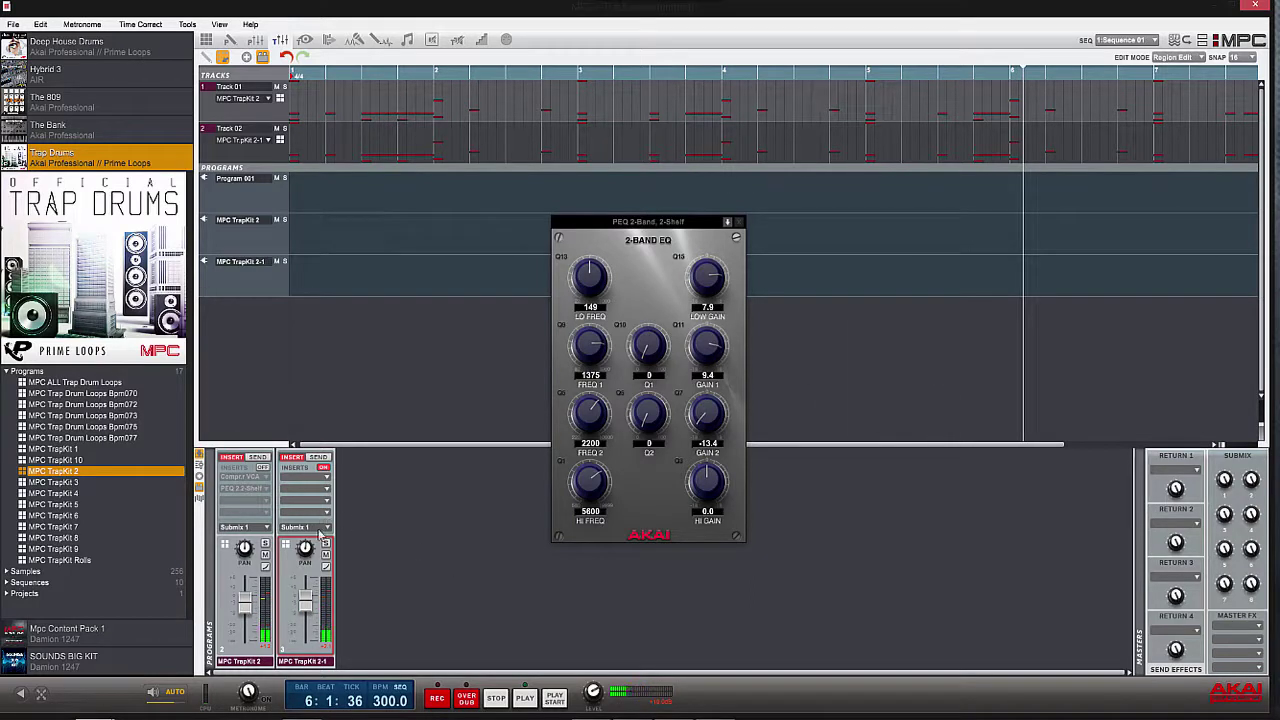
Re-enable MPC TrapKit 2's inserts and set its EQ's low gain to about 8.3 during playback
click(262, 467)
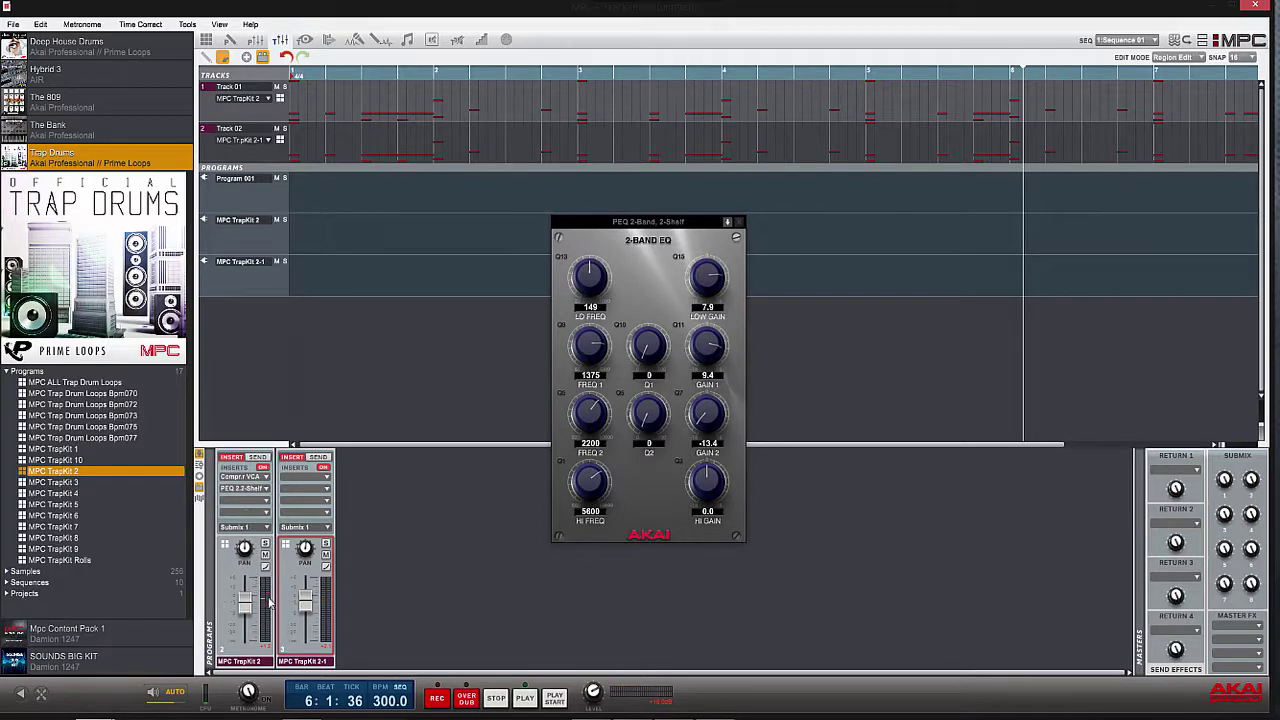
key(space)
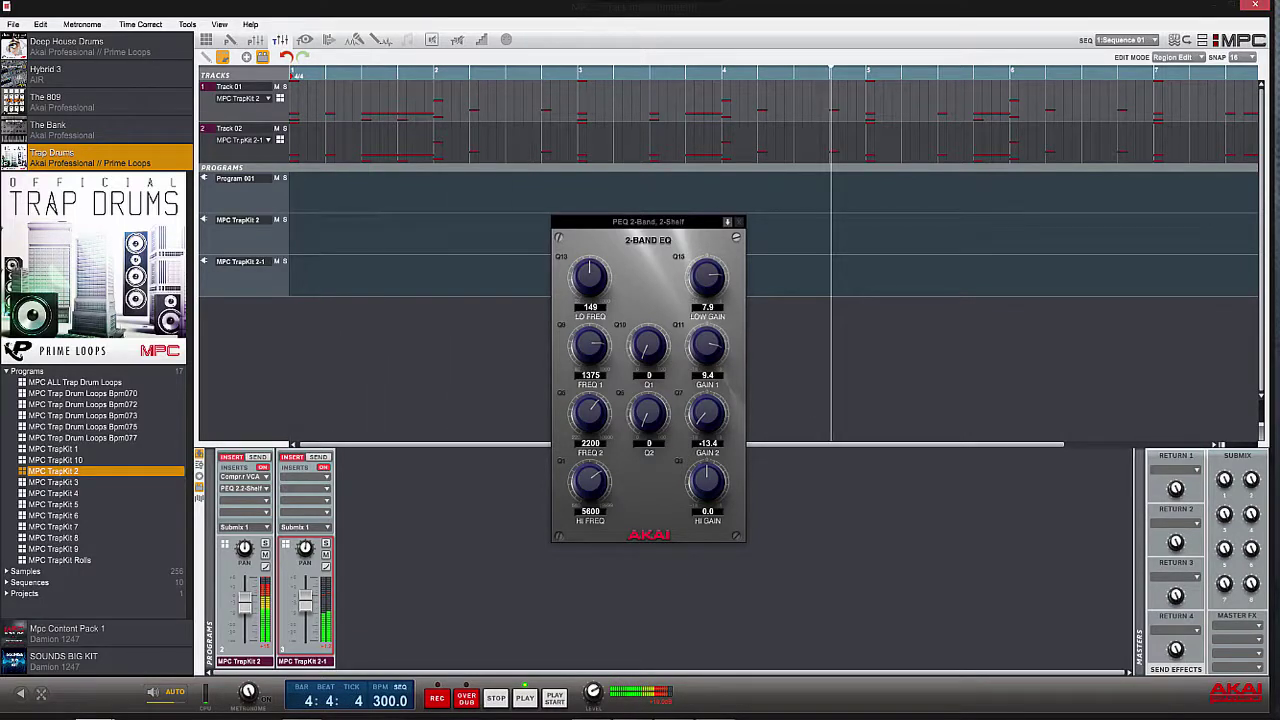
drag(707, 276, 707, 300)
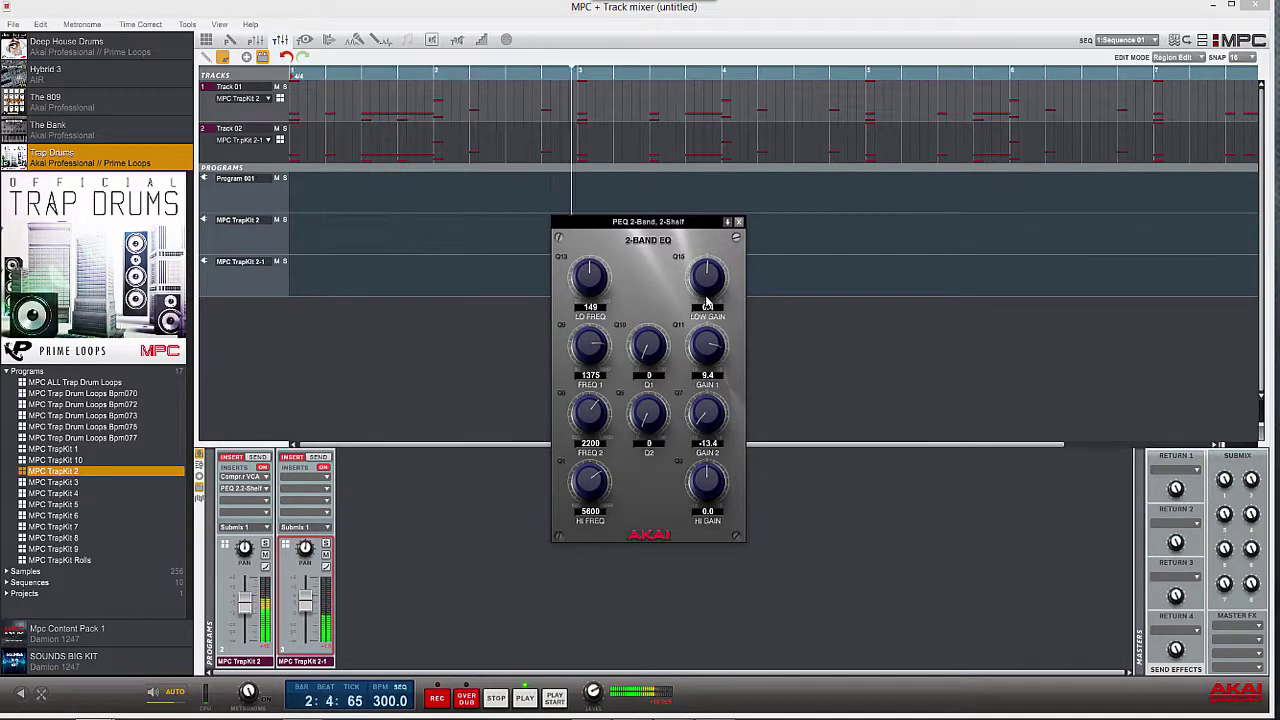
drag(702, 294, 702, 268)
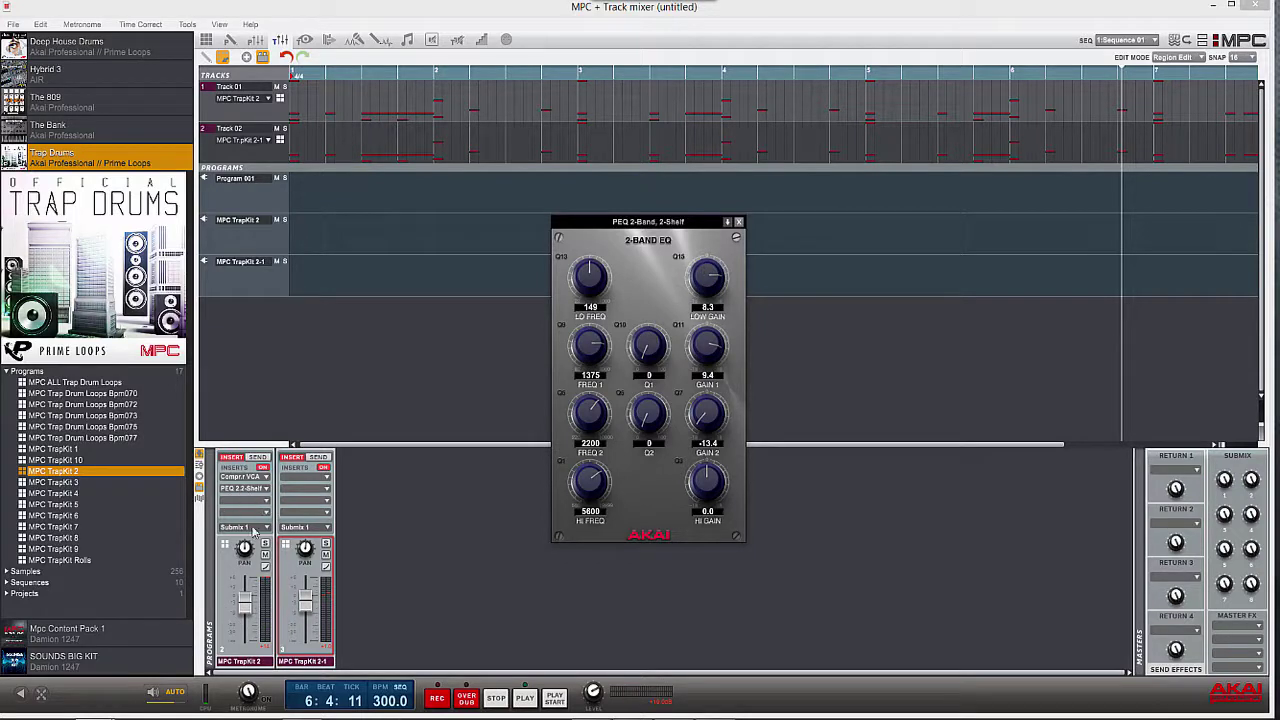
Rebalance the channels while playing from the start: raise MPC TrapKit 2-1 to about +3.67 dB and lower MPC TrapKit 2 slightly
drag(306, 594, 308, 589)
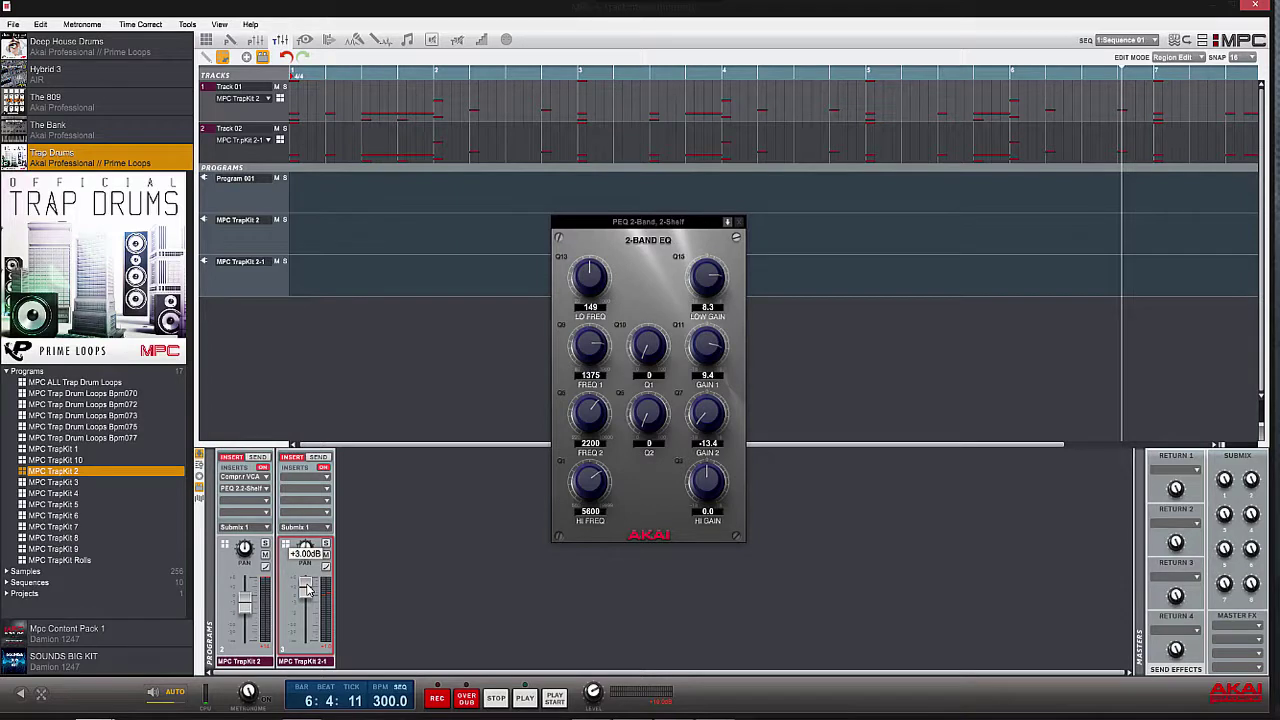
drag(307, 584, 252, 615)
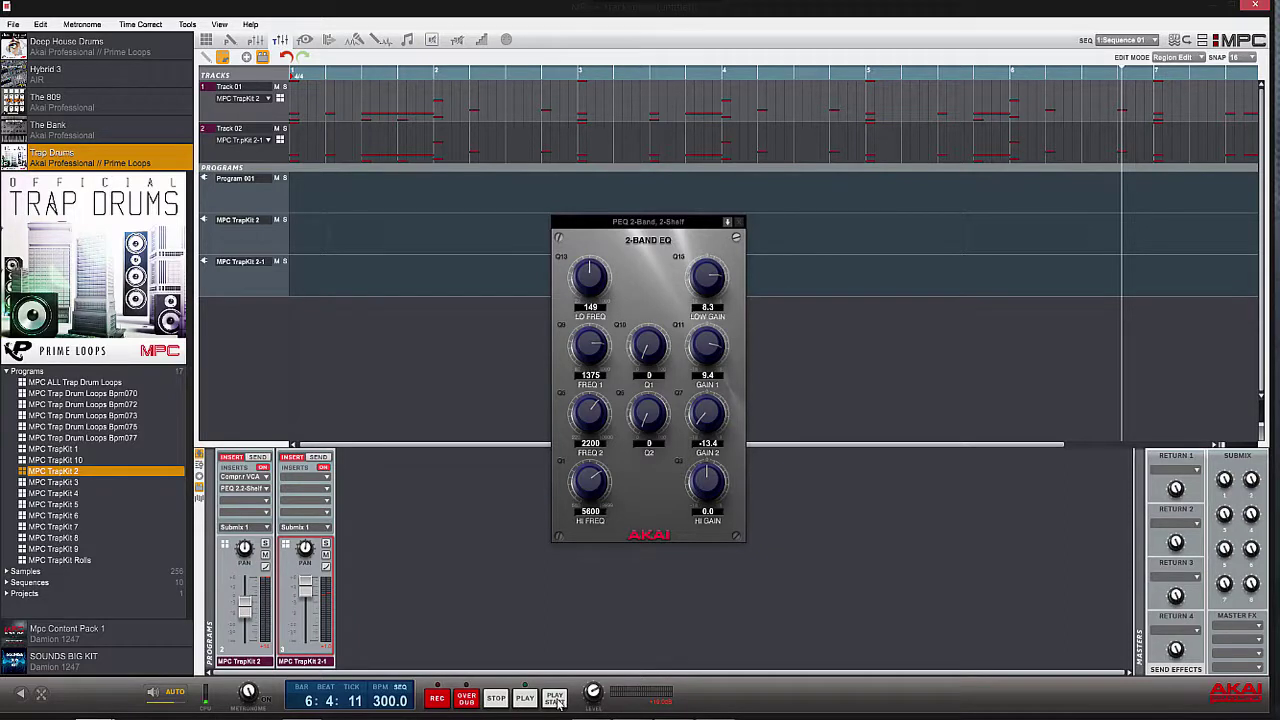
click(556, 700)
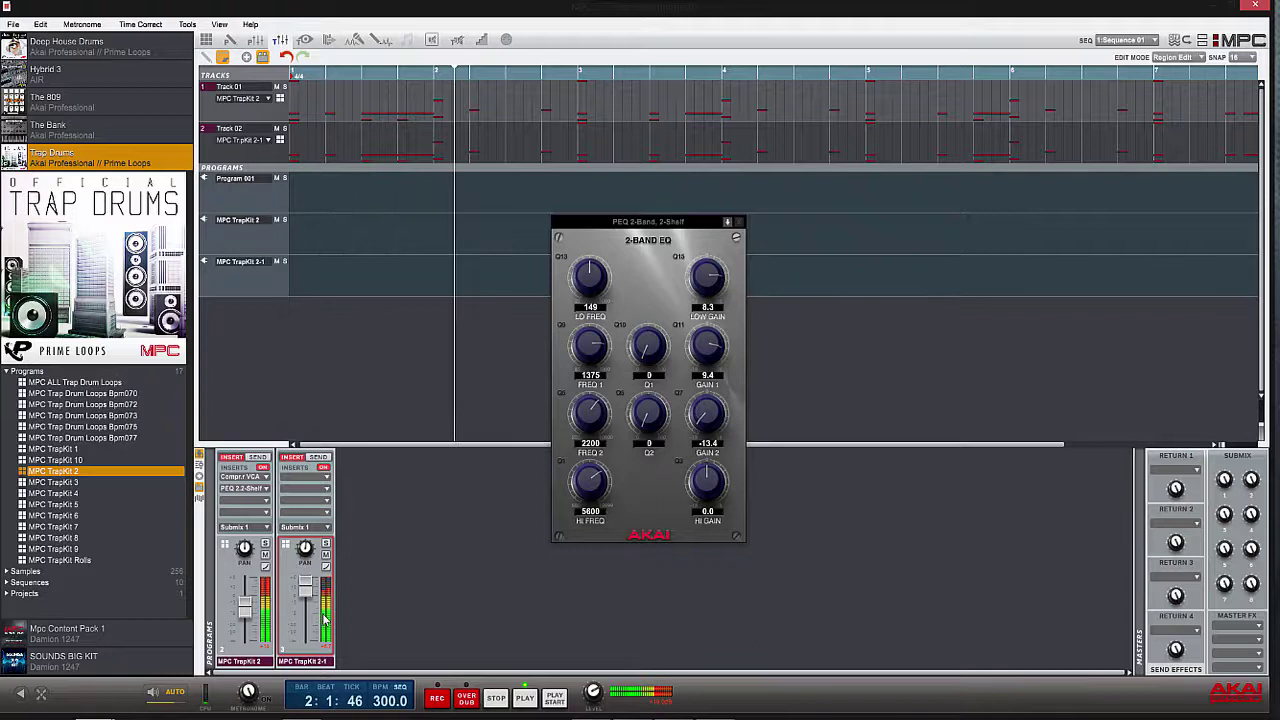
drag(304, 592, 304, 592)
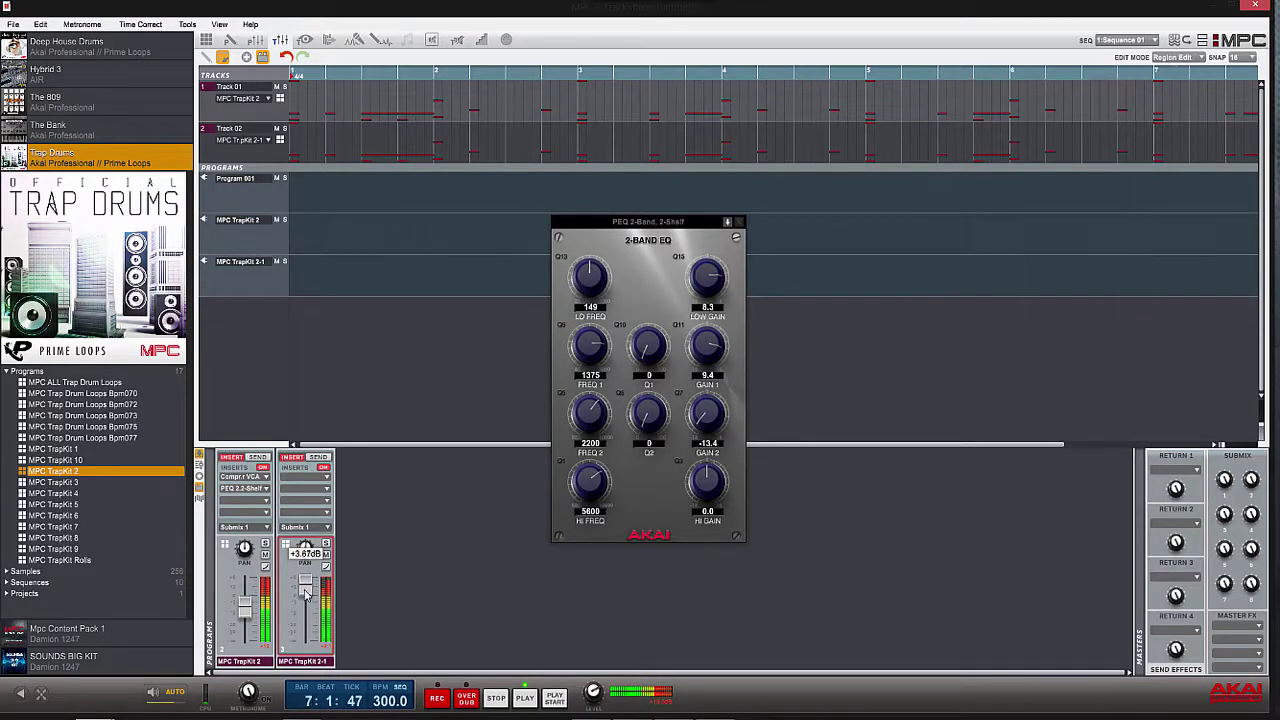
mouse_move(252, 615)
drag(250, 612, 250, 612)
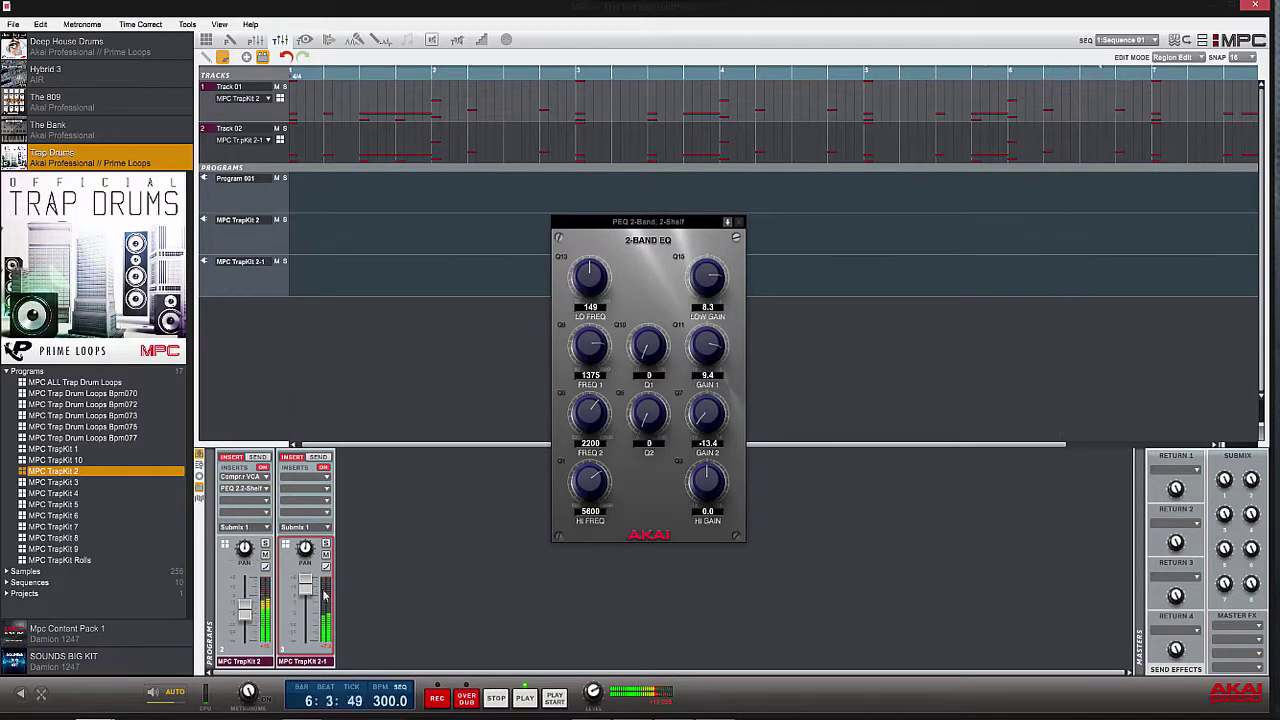
Compare the mix during playback with MPC TrapKit 2's inserts bypassed and enabled
click(262, 468)
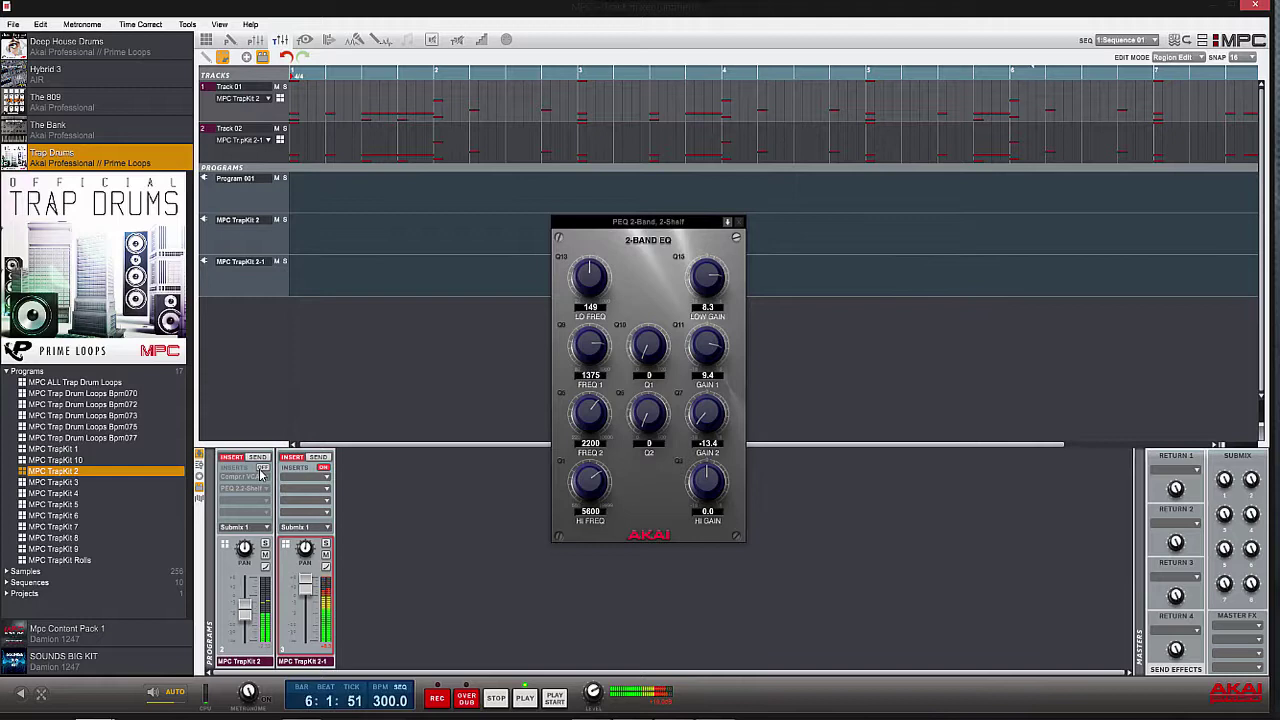
click(261, 470)
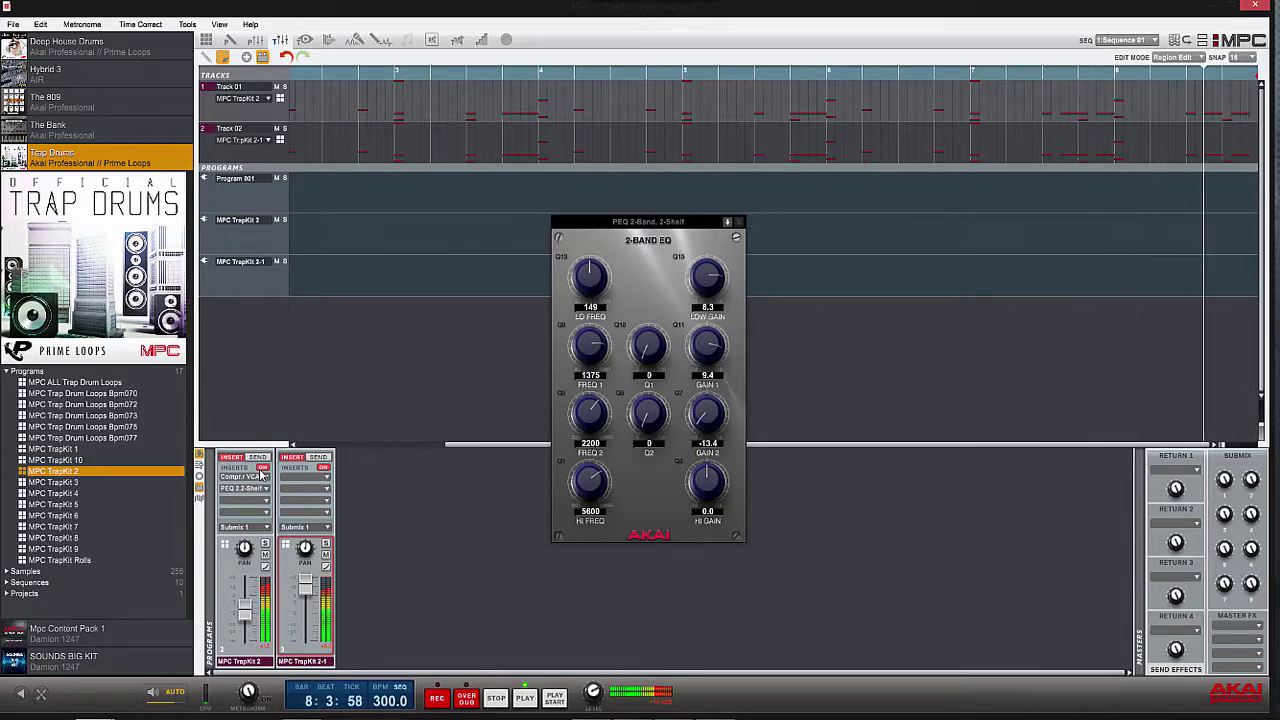
click(261, 470)
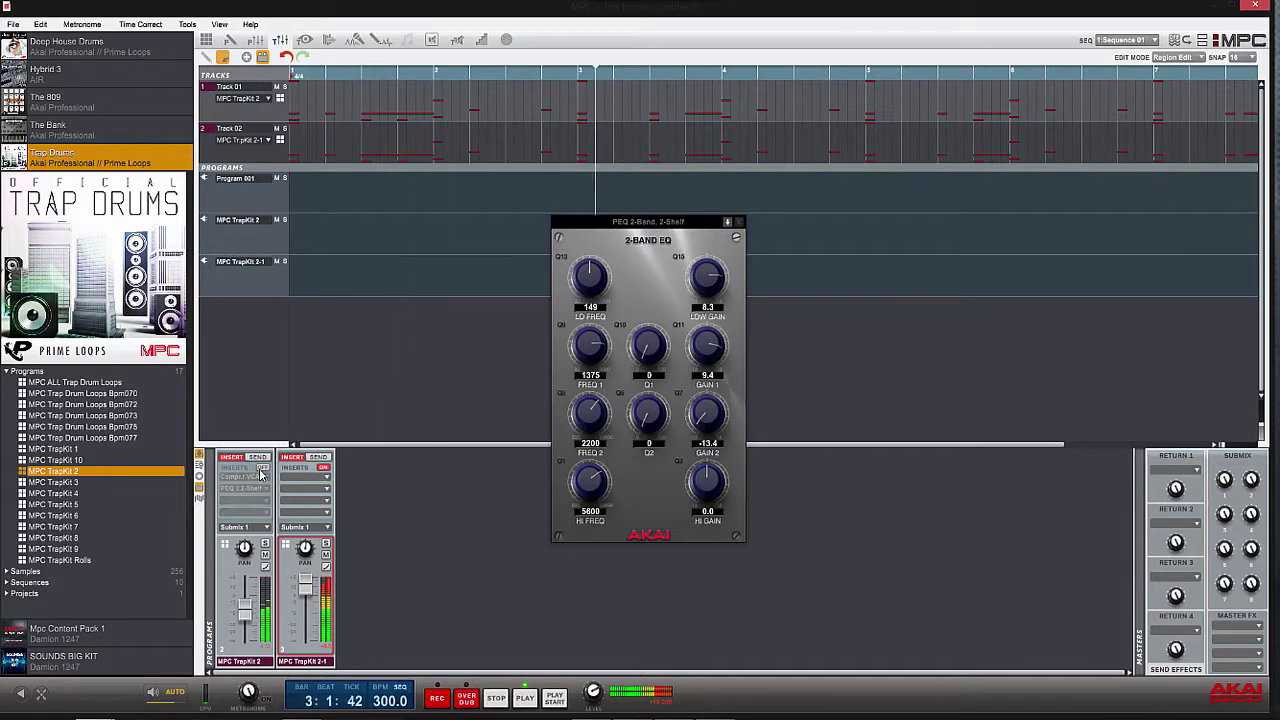
click(261, 470)
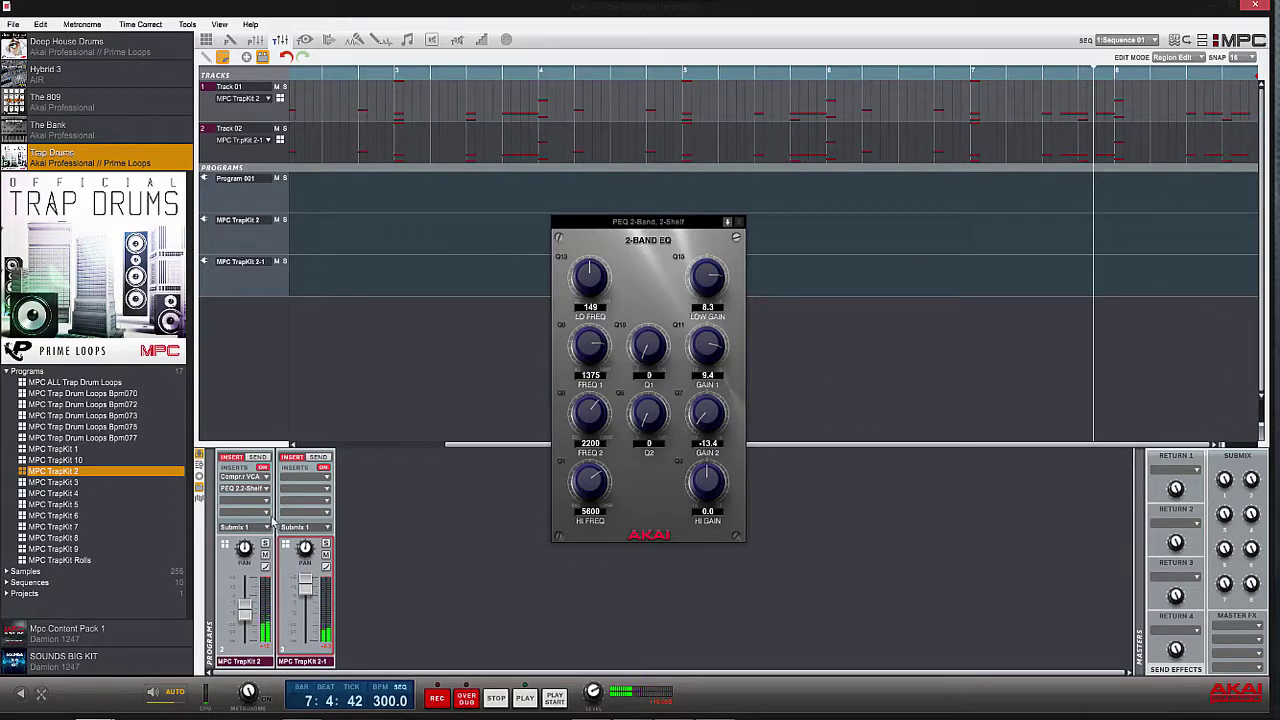
Pan MPC TrapKit 2 slightly left and MPC TrapKit 2-1 to about 21R, and play the sequence from the start
mouse_move(244, 548)
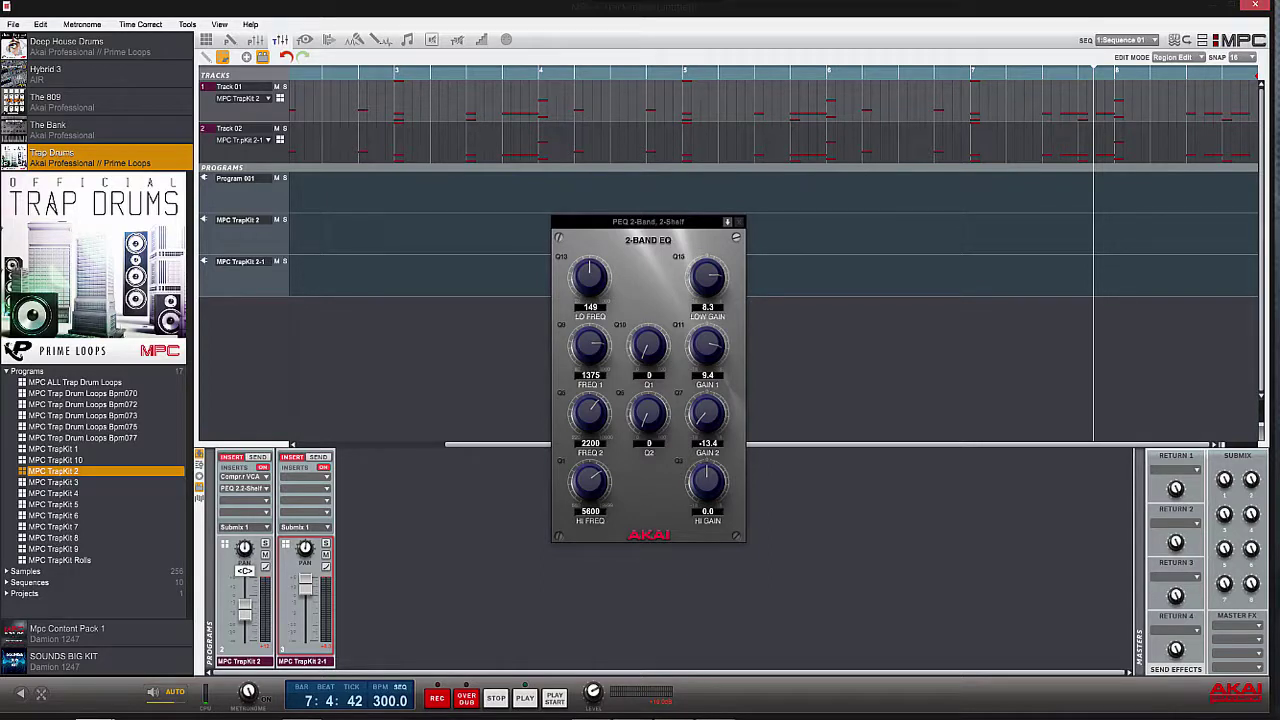
drag(244, 548, 244, 560)
drag(304, 551, 305, 541)
click(554, 698)
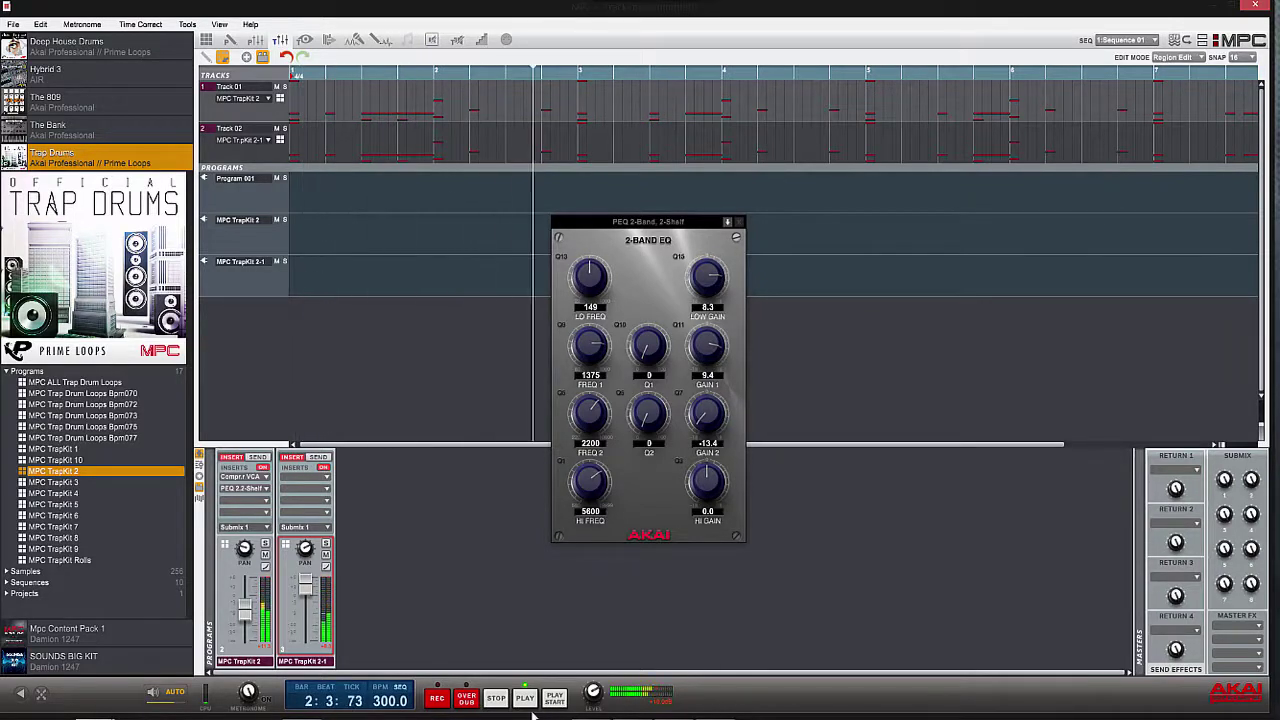
Raise MPC TrapKit 2 to about -1.42 dB and MPC TrapKit 2-1 to about +5.35 dB during playback, then stop
mouse_move(247, 621)
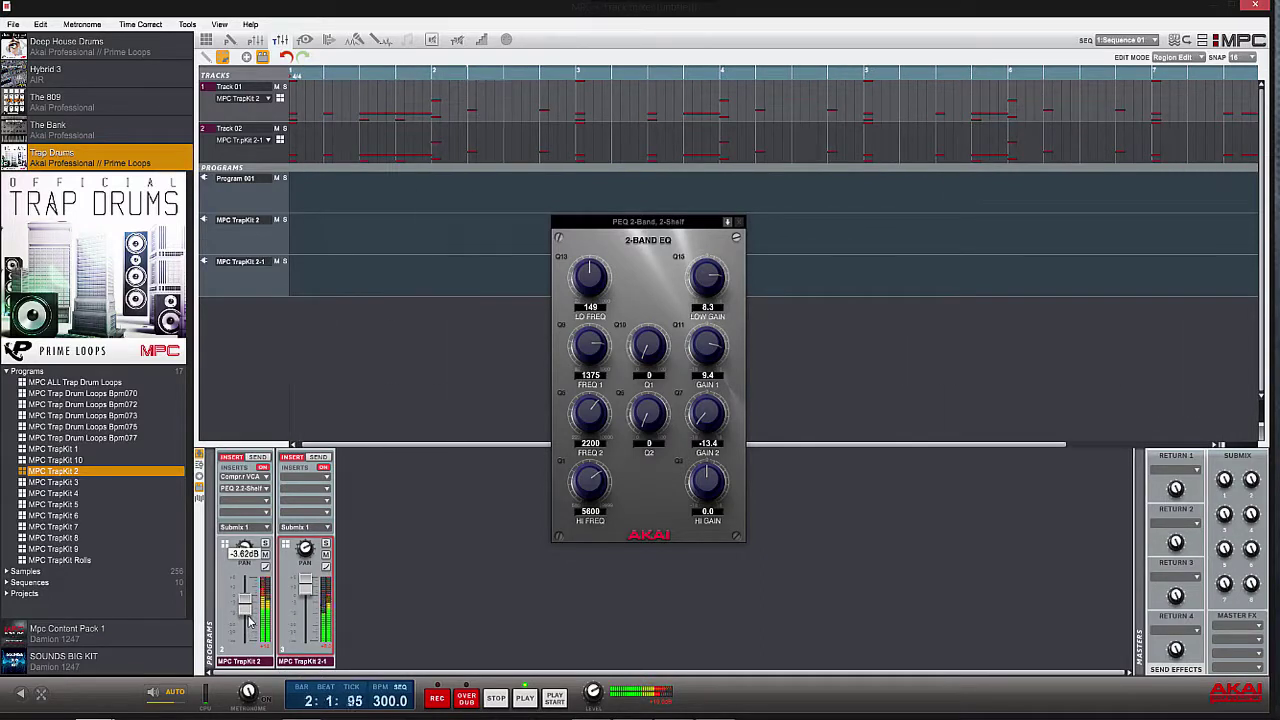
drag(243, 556, 243, 552)
drag(245, 606, 245, 599)
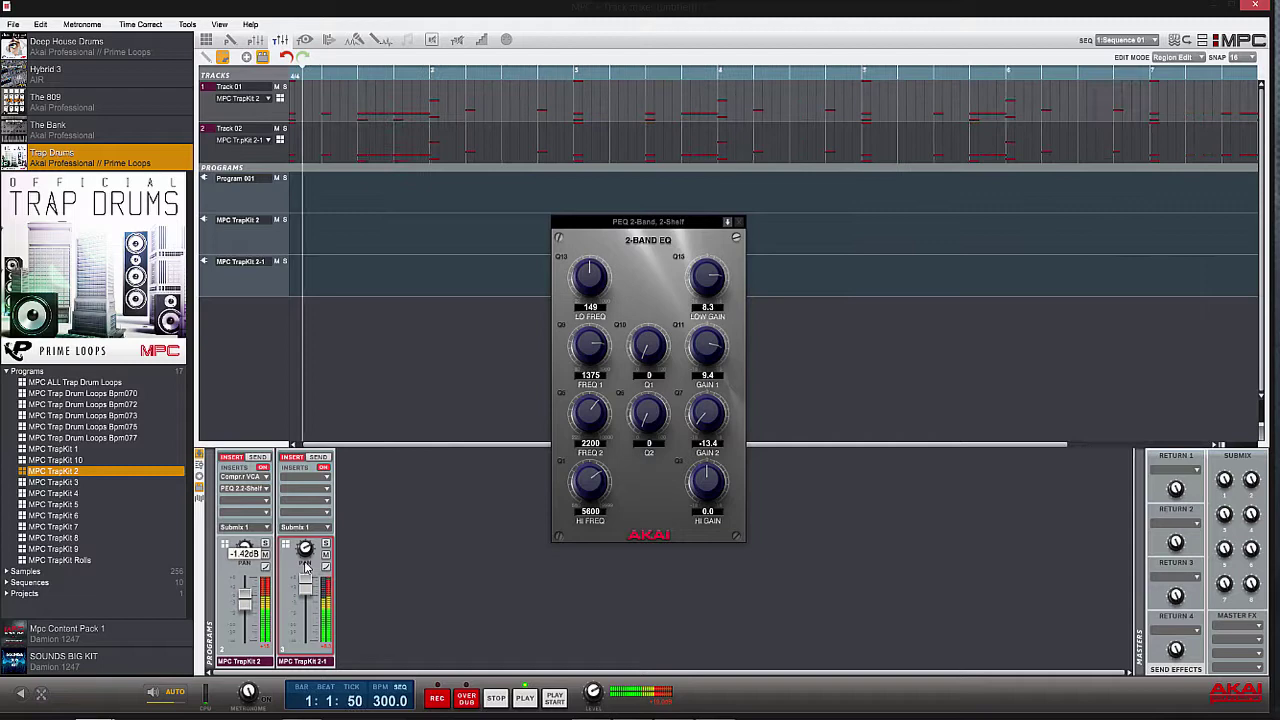
mouse_move(305, 566)
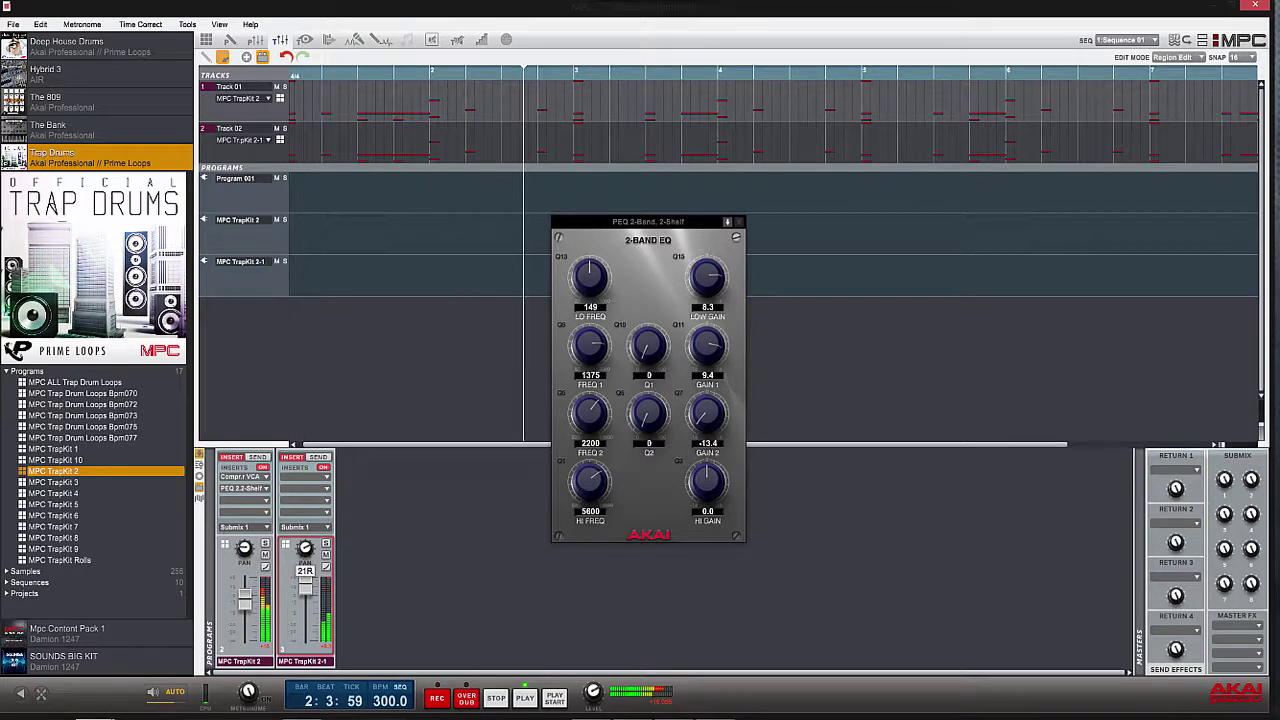
drag(305, 566, 307, 584)
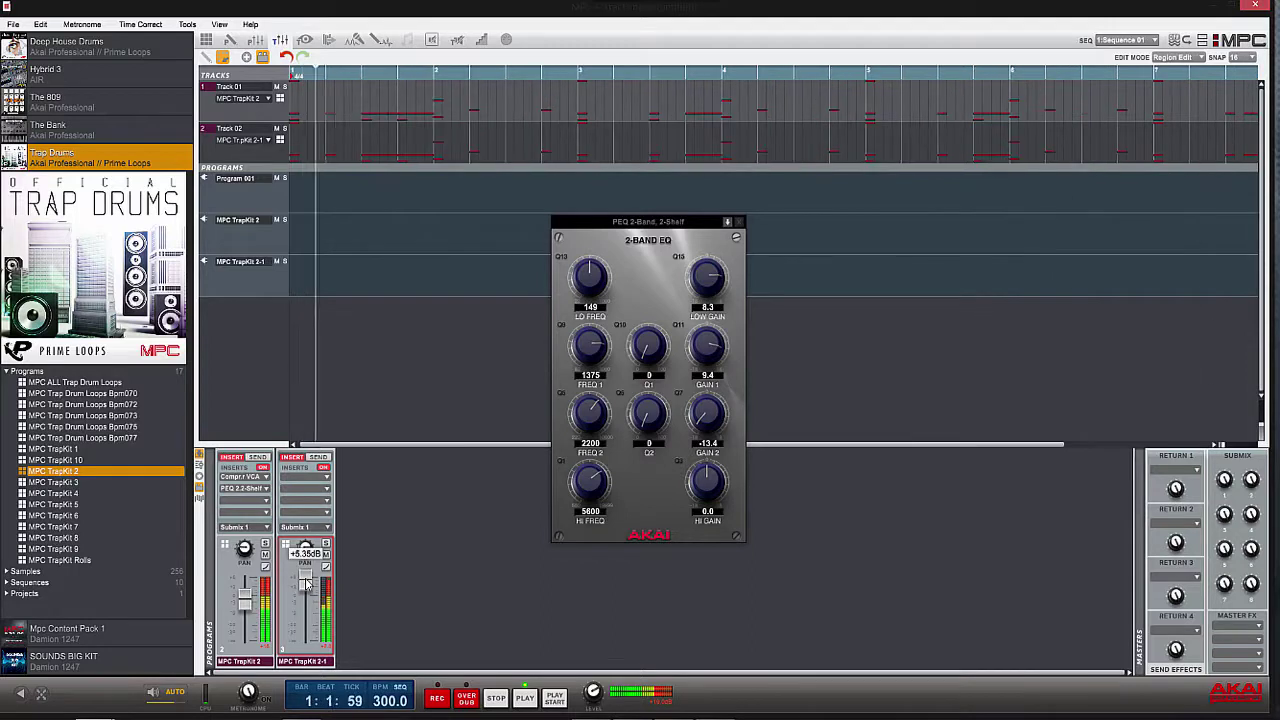
drag(307, 586, 306, 577)
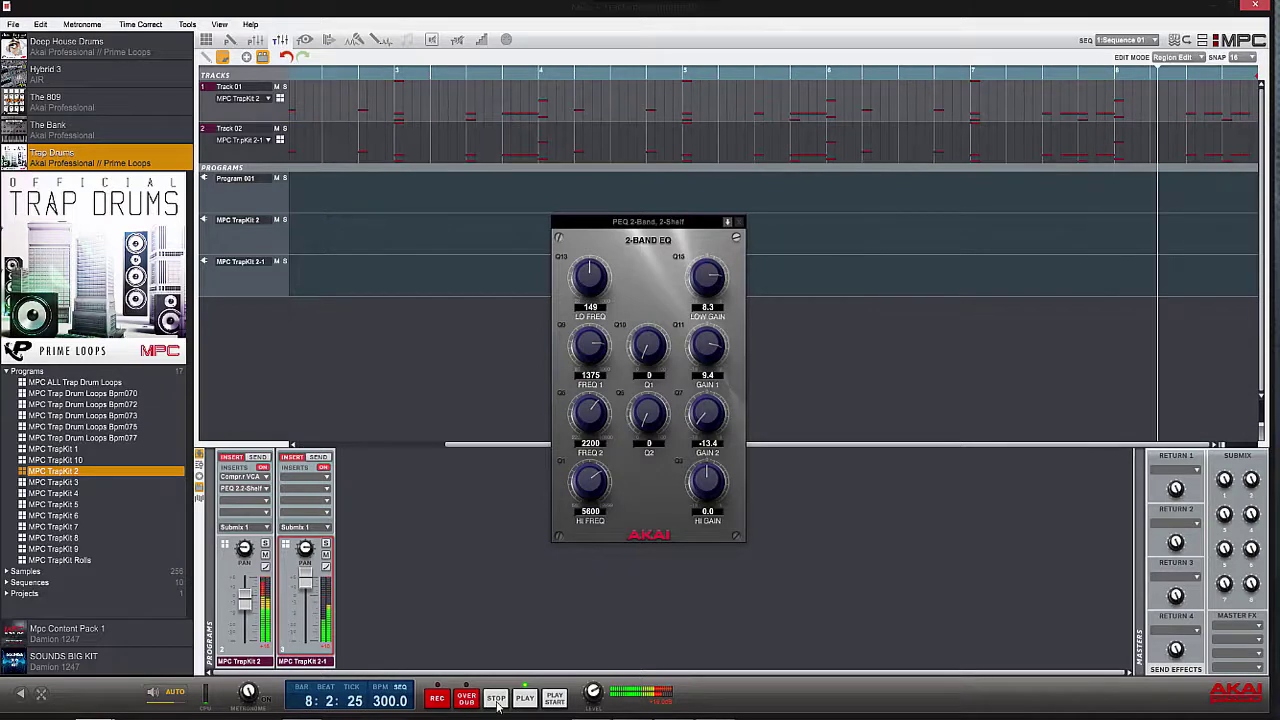
click(497, 700)
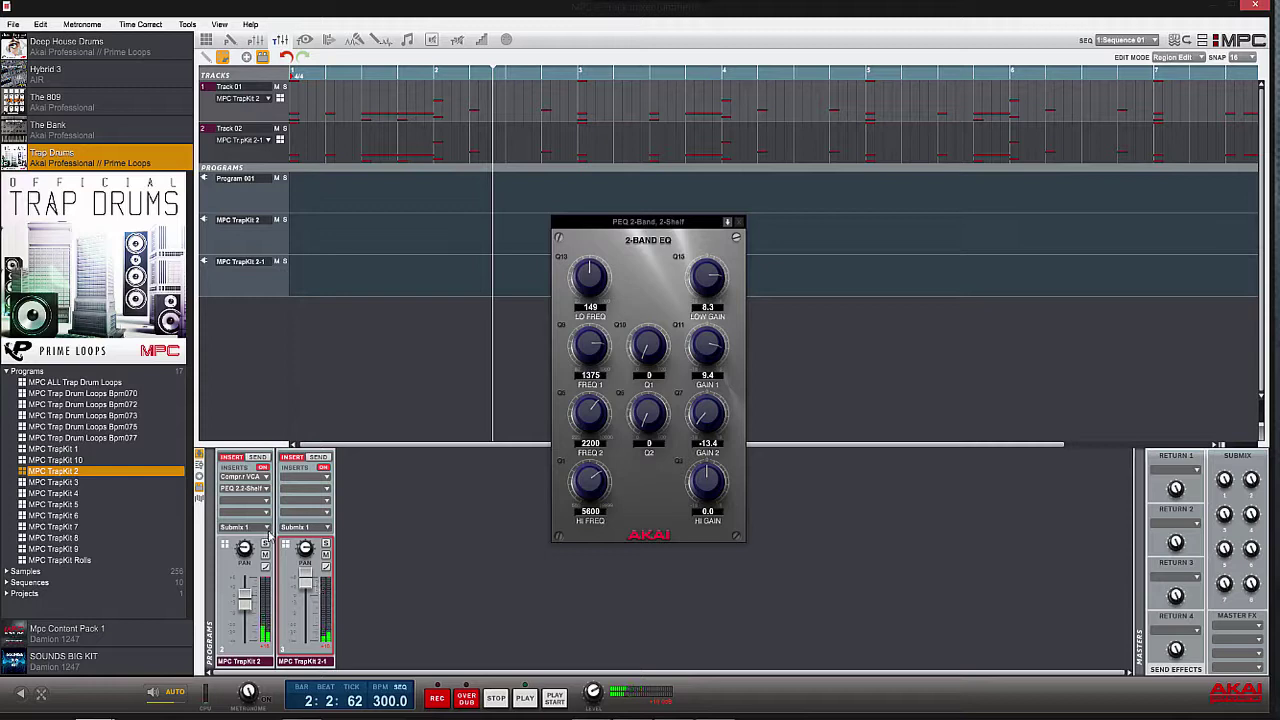
Review the submix and output routing options of both program channels without changing them
click(267, 527)
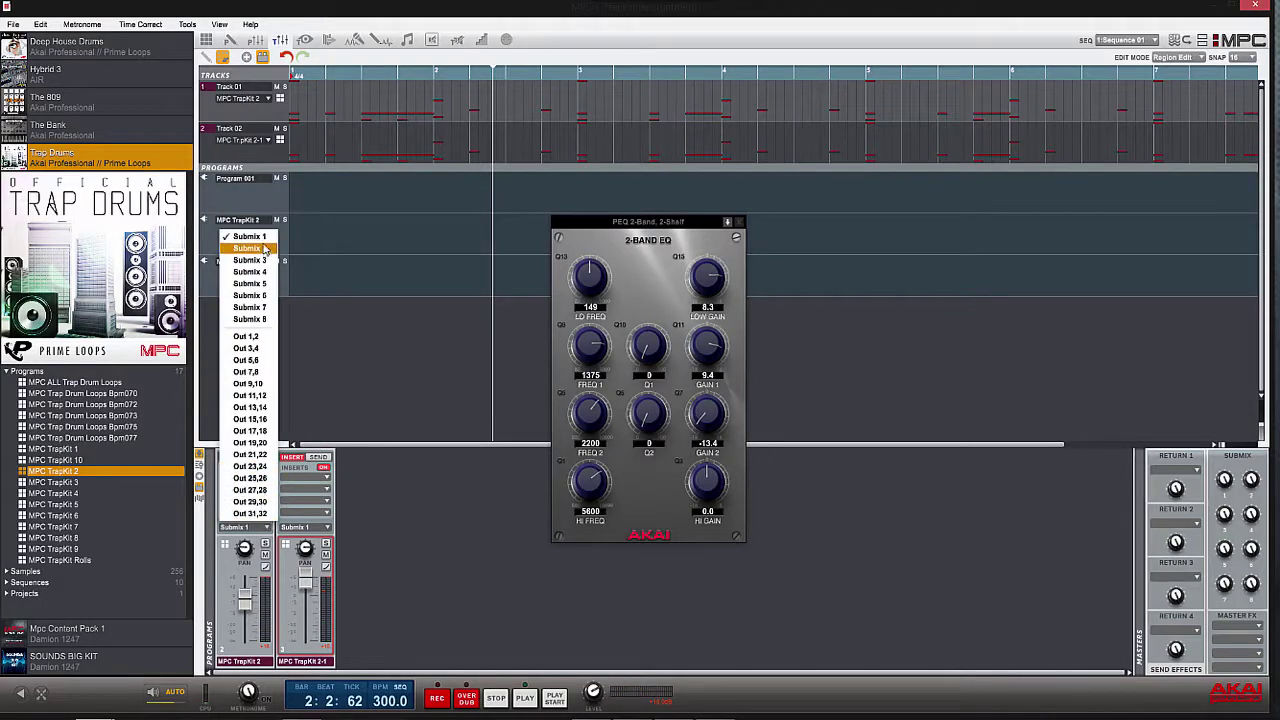
click(327, 527)
click(327, 527)
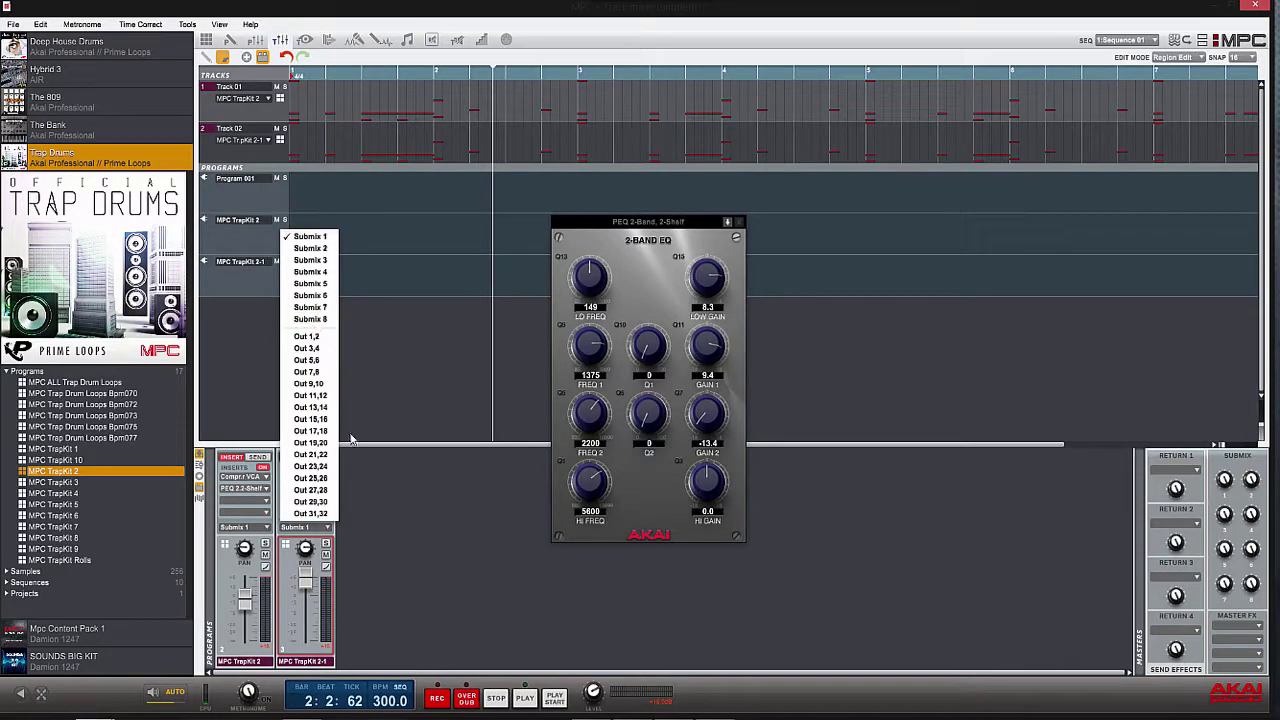
click(352, 537)
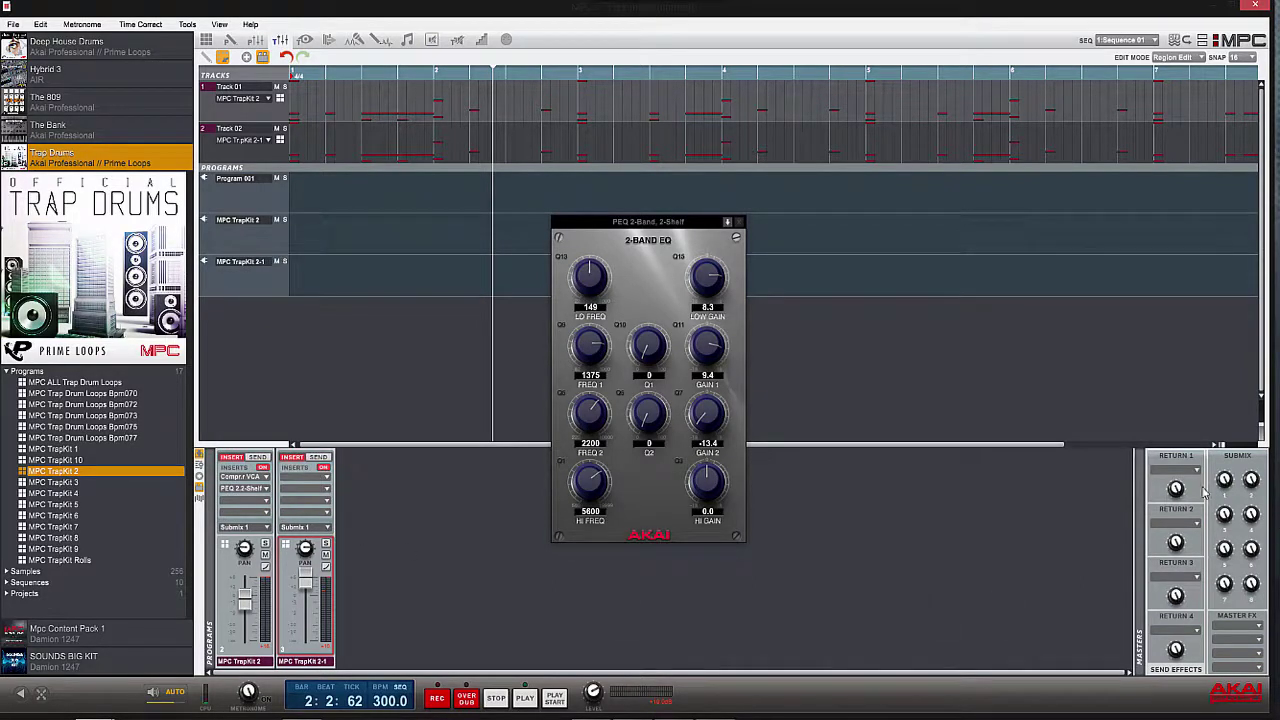
Lower the MPC TrapKit 2 fader slightly, set MPC TrapKit 2-1 to about +3.89 dB, and check the Submix 1 level
mouse_move(1226, 484)
key(space)
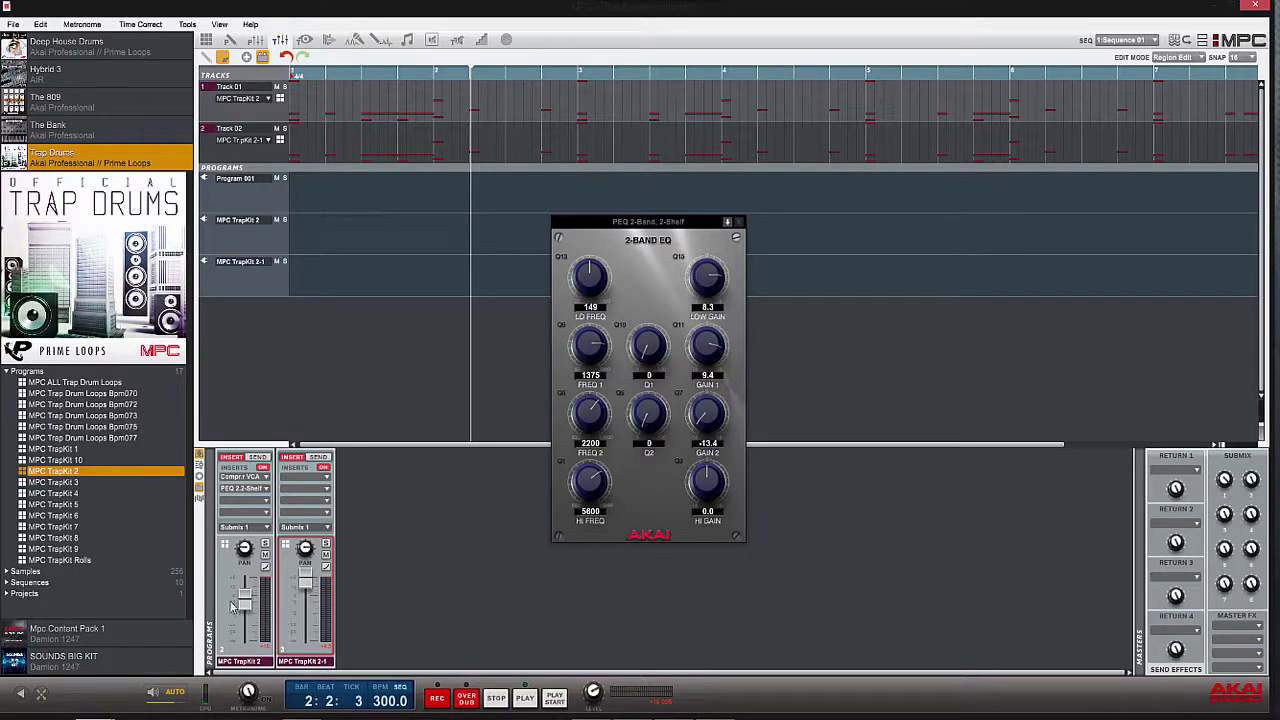
mouse_move(294, 590)
mouse_move(247, 607)
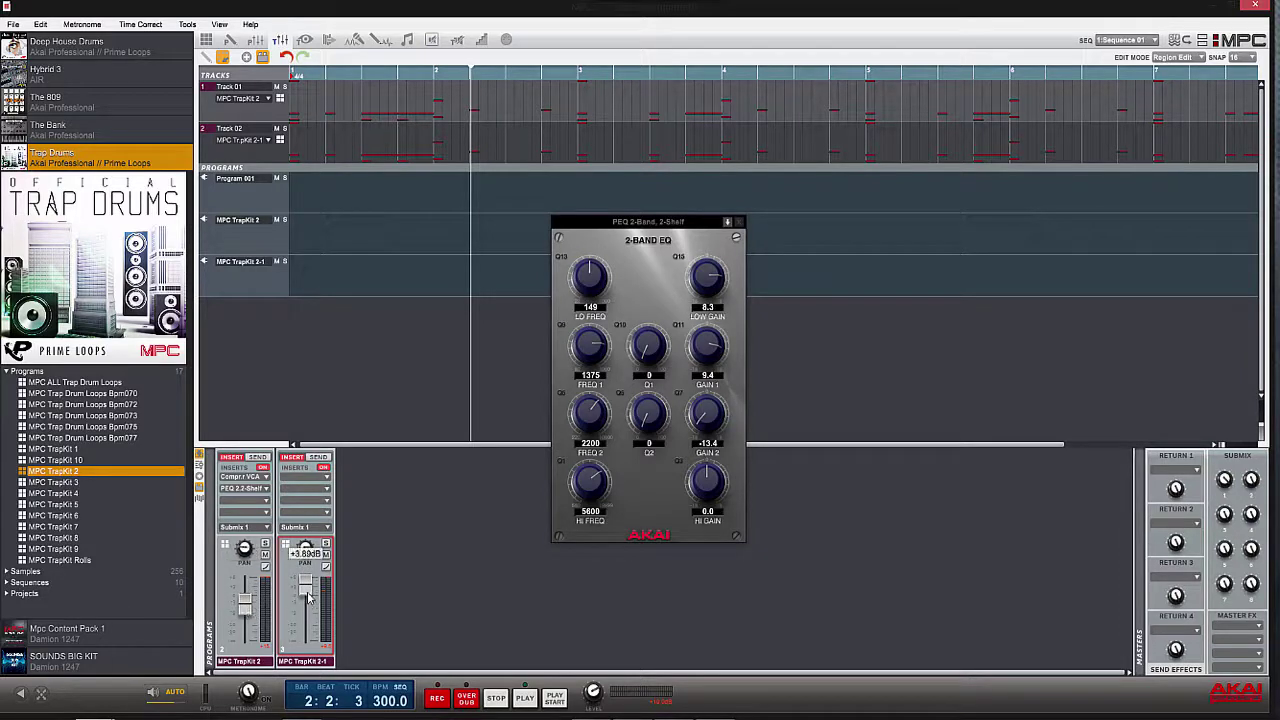
mouse_move(1224, 512)
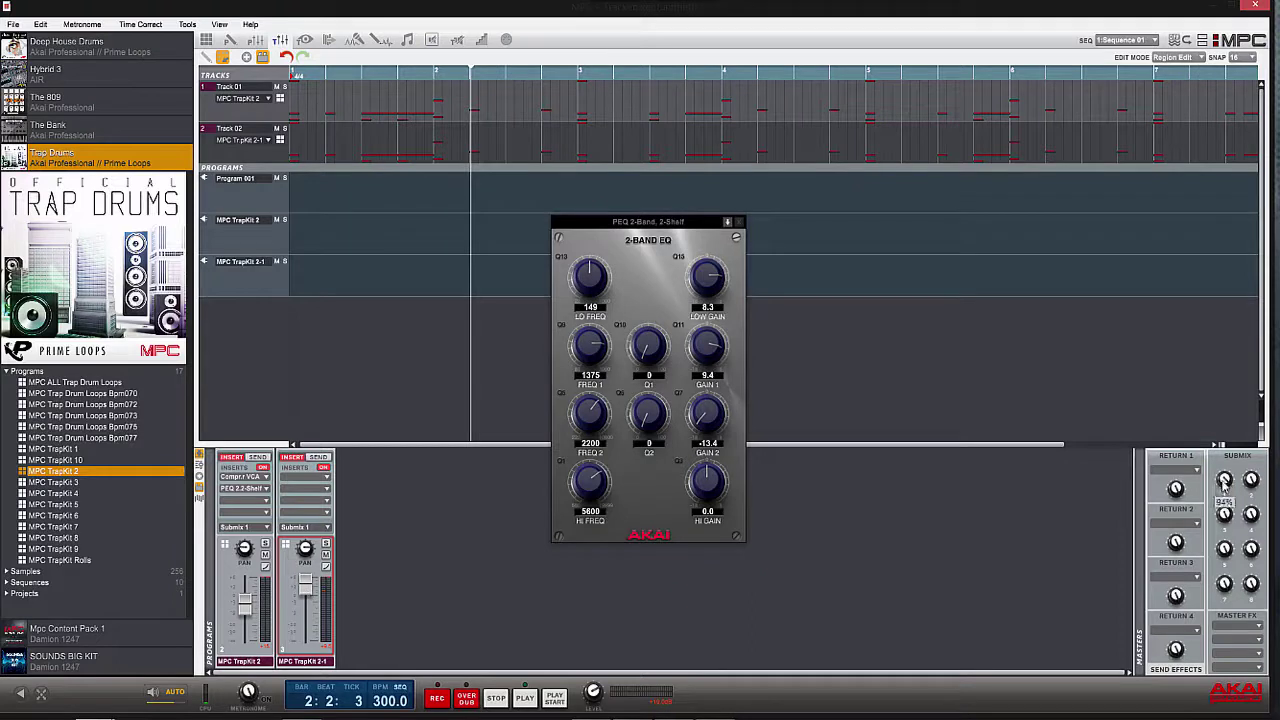